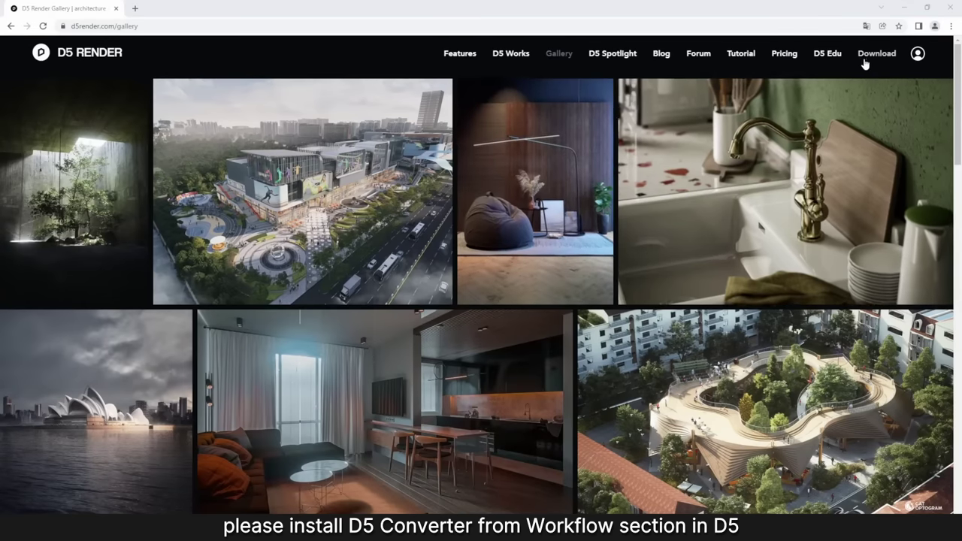
Go to the d5render.com download page to find the Rhino converter plugin
{"action": "left_click", "coordinate": [863, 60]}
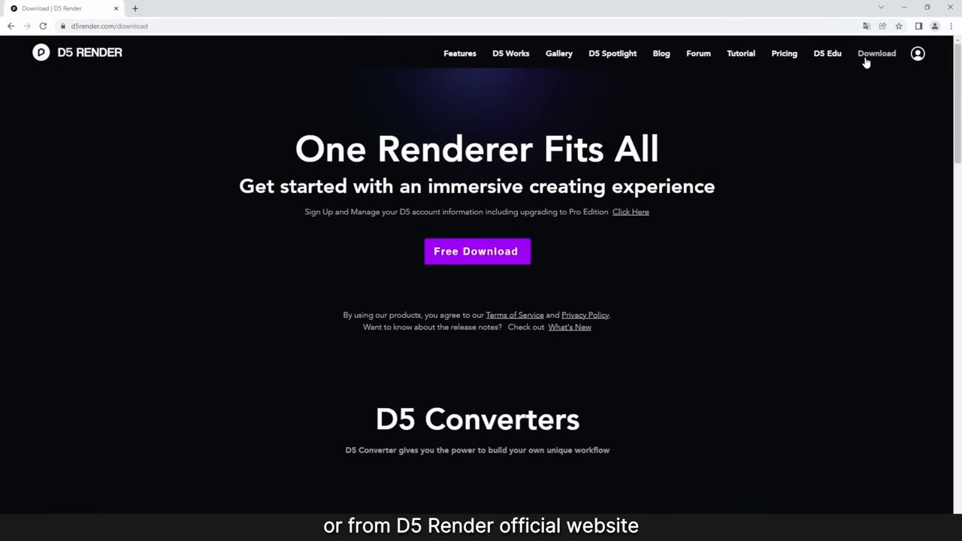
{"action": "scroll", "coordinate": [758, 283], "scroll_direction": "down", "scroll_amount": 4}
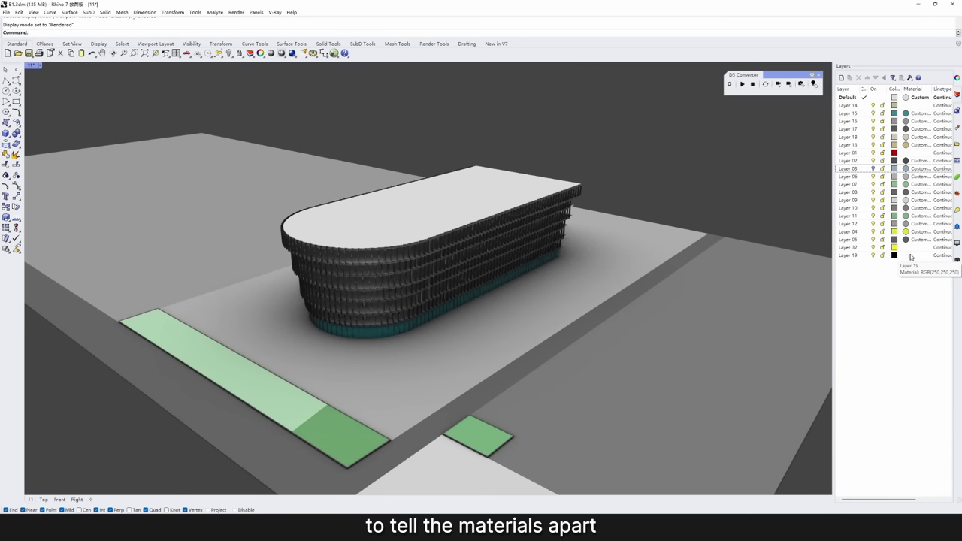
Launch D5 Render live-synced with the Rhino building model
{"action": "left_click", "coordinate": [742, 83]}
{"action": "left_click", "coordinate": [533, 268]}
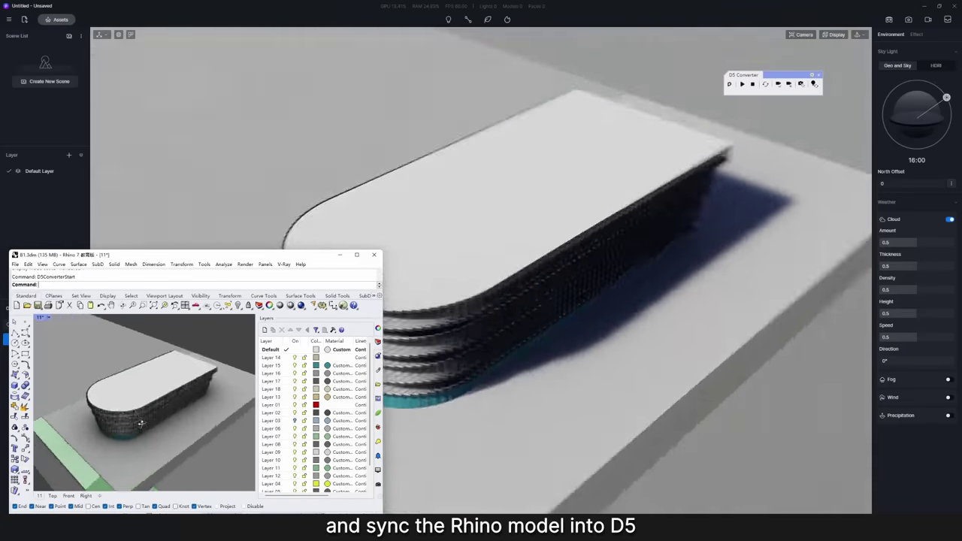
{"action": "right_click_drag", "start_coordinate": [140, 423], "coordinate": [212, 358]}
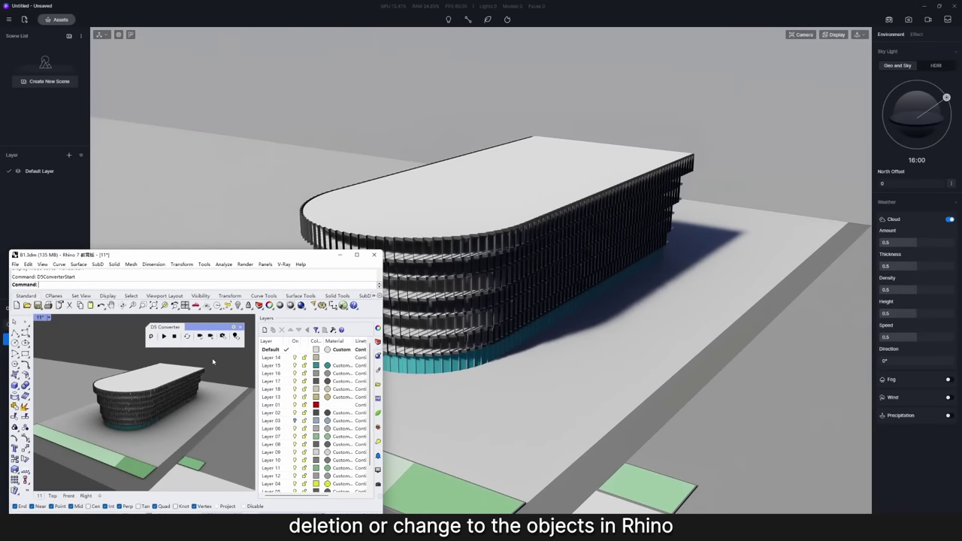
Draw a box beside the building in Rhino so it syncs into D5
{"action": "left_click", "coordinate": [214, 412]}
{"action": "left_click", "coordinate": [239, 439]}
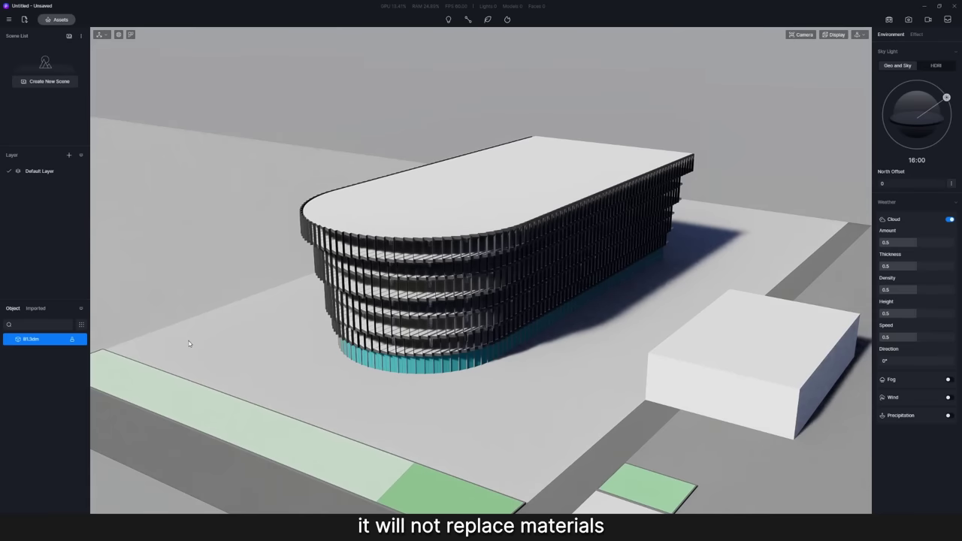
{"action": "key", "text": "alt+Tab"}
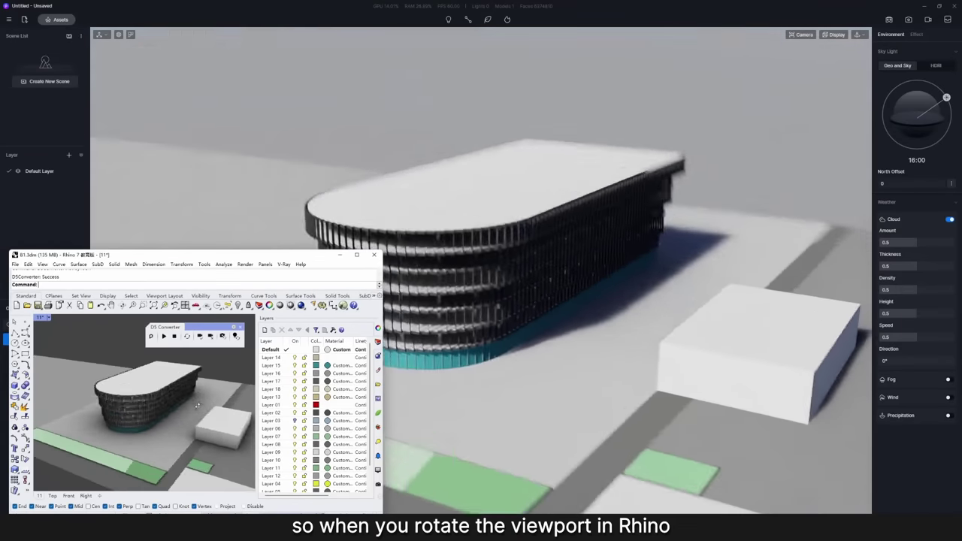
Turn off view syncing so D5's camera no longer follows Rhino
{"action": "right_click_drag", "start_coordinate": [197, 405], "coordinate": [173, 399]}
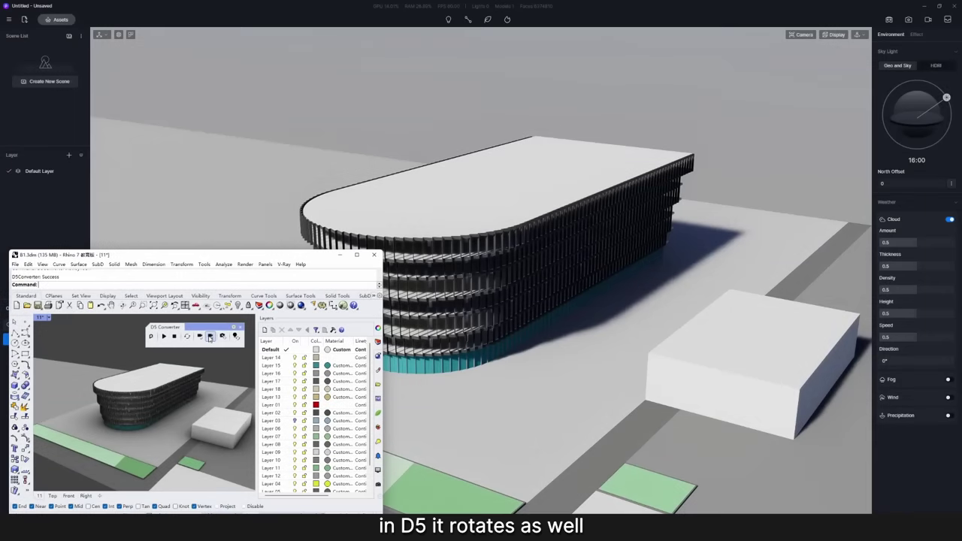
{"action": "left_click", "coordinate": [210, 335]}
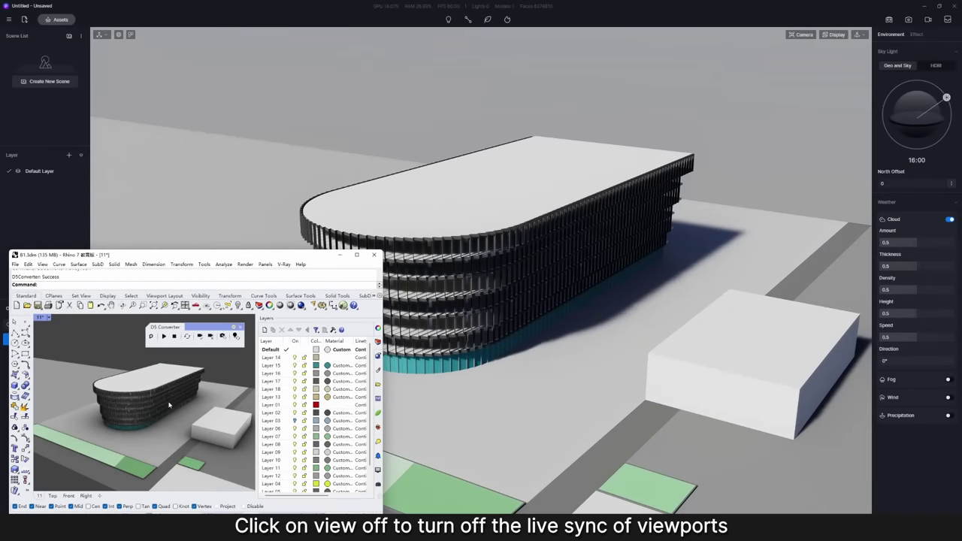
{"action": "right_click_drag", "start_coordinate": [167, 408], "coordinate": [126, 408]}
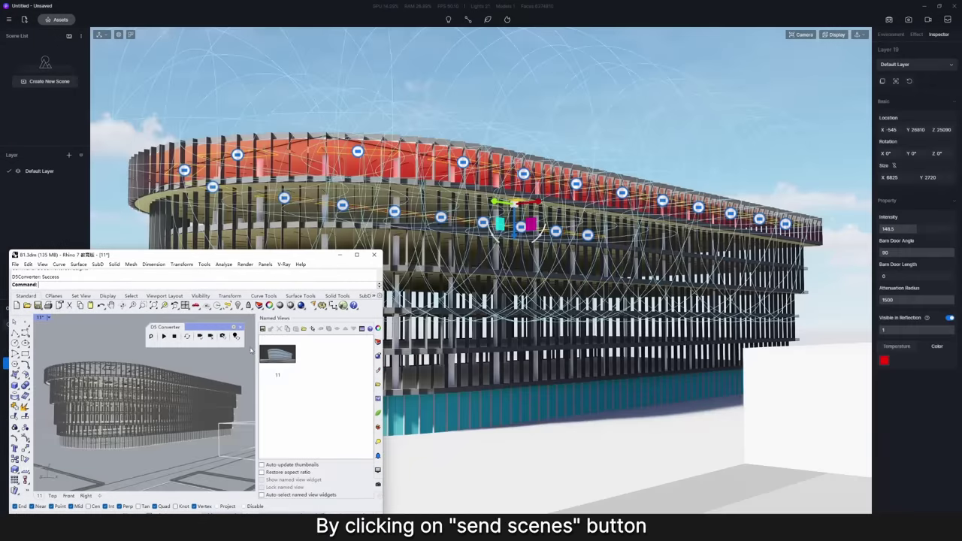
Send Rhino's named view 11 to D5 as a scene and switch to it
{"action": "double_click", "coordinate": [277, 354]}
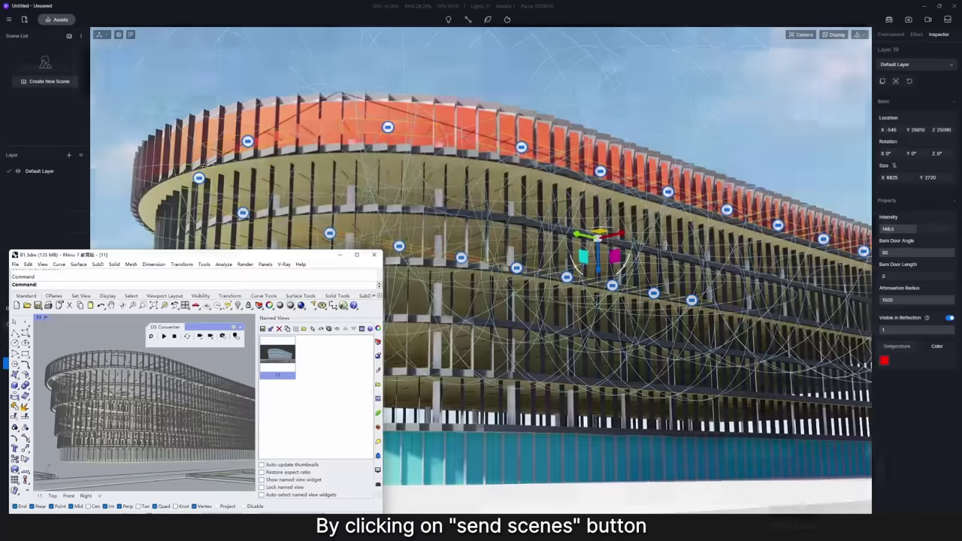
{"action": "left_click", "coordinate": [222, 336]}
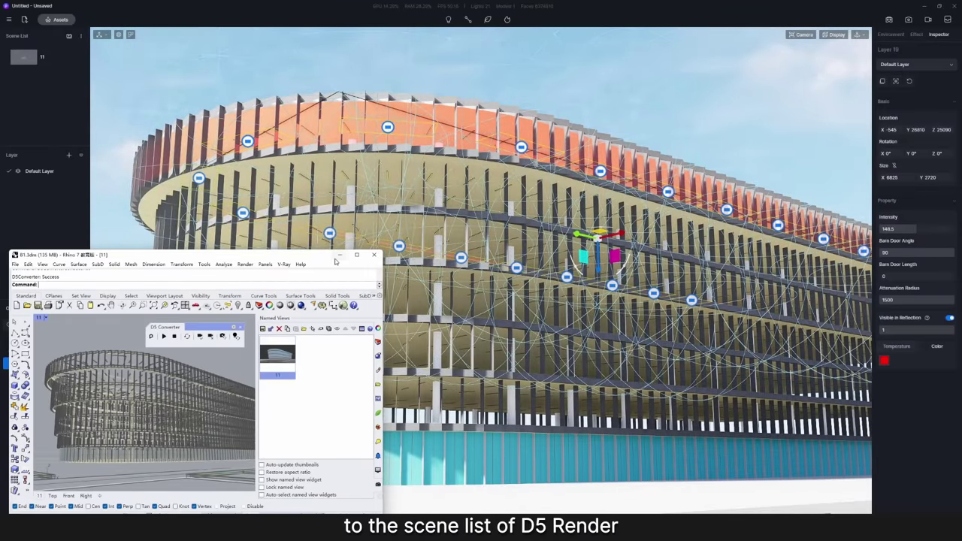
{"action": "left_click", "coordinate": [28, 58]}
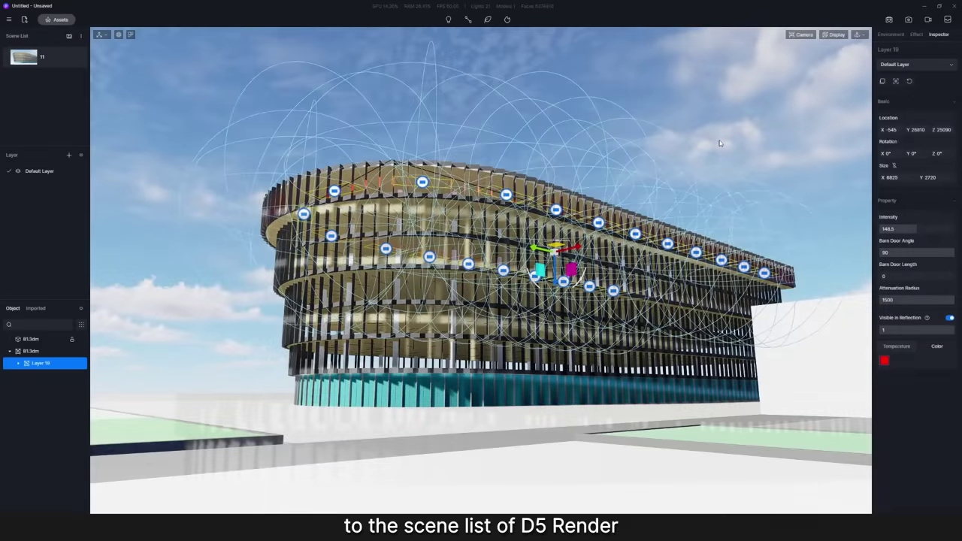
{"action": "left_click", "coordinate": [714, 143]}
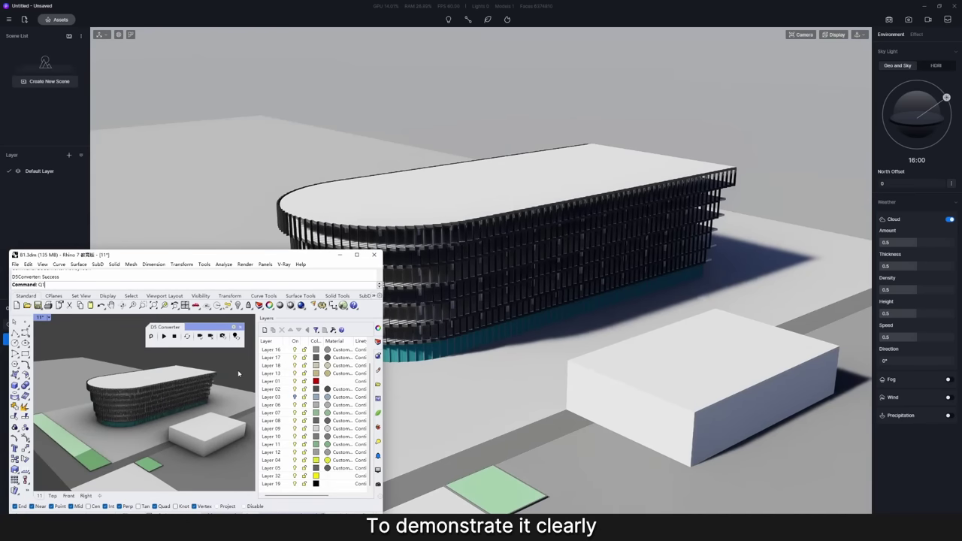
Send the building's 21 Rhino lights into D5, working in wireframe view
{"action": "key", "text": "ctrl+alt+w"}
{"action": "right_click_drag", "start_coordinate": [165, 392], "coordinate": [244, 408]}
{"action": "scroll", "coordinate": [143, 402], "scroll_direction": "up", "scroll_amount": 3}
{"action": "right_click_drag", "start_coordinate": [188, 457], "coordinate": [199, 383]}
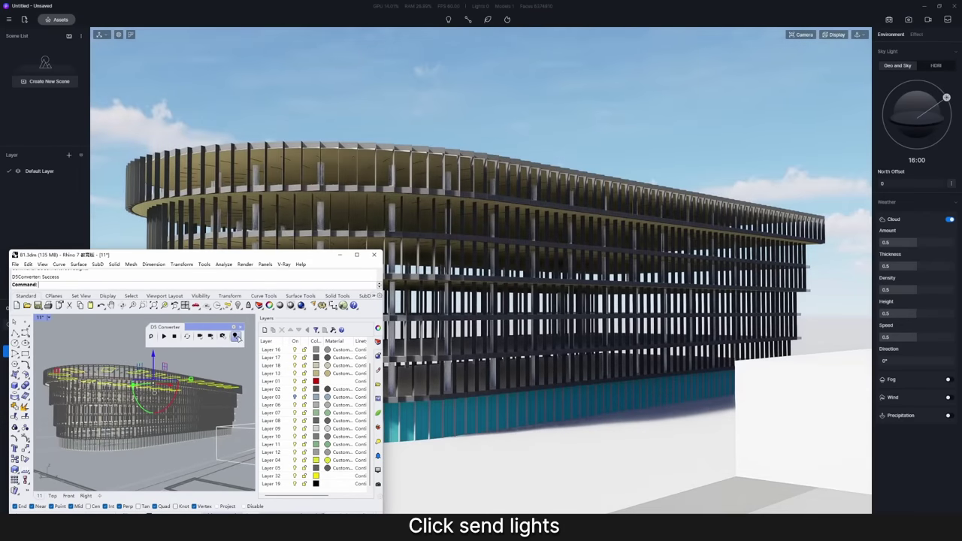
{"action": "left_click", "coordinate": [235, 336]}
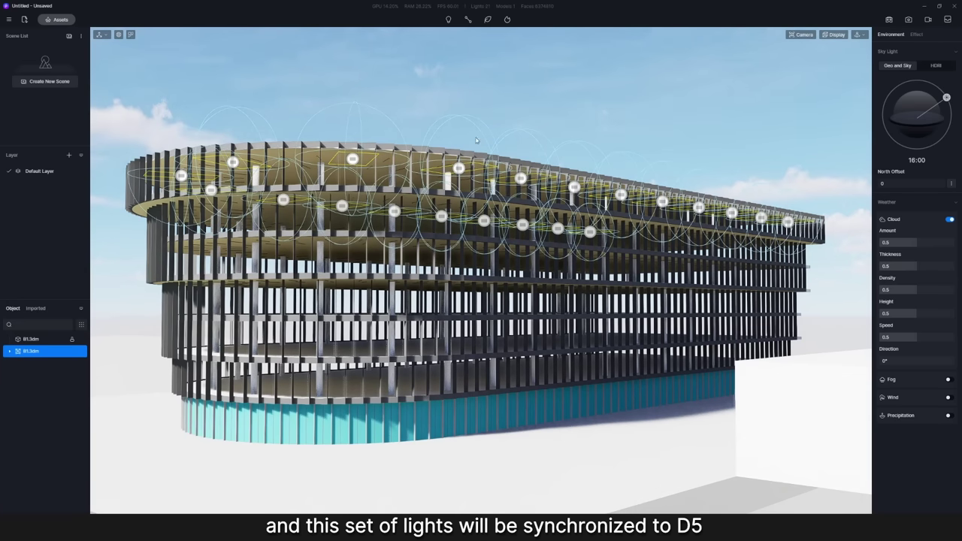
Make the Layer 19 lights red and visible in reflections
{"action": "left_click", "coordinate": [9, 352]}
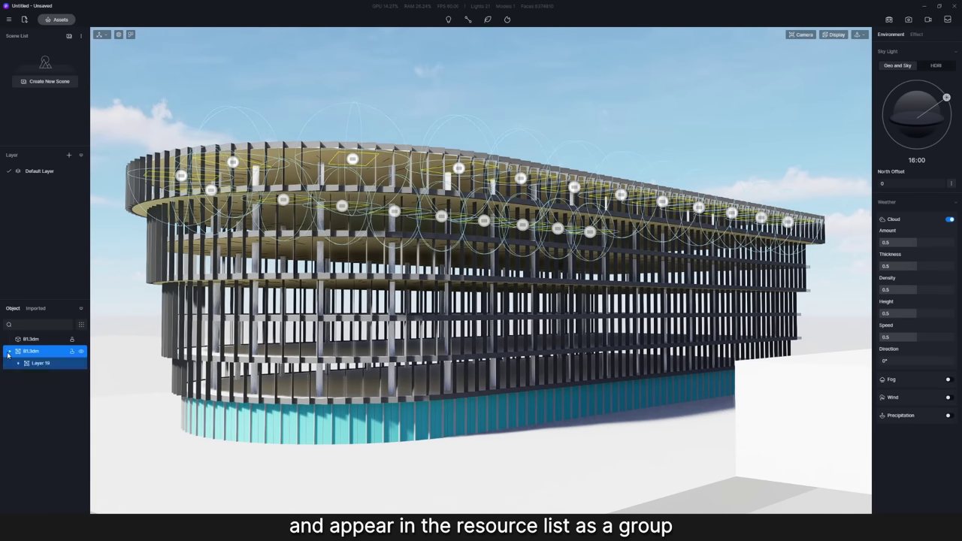
{"action": "left_click", "coordinate": [47, 364]}
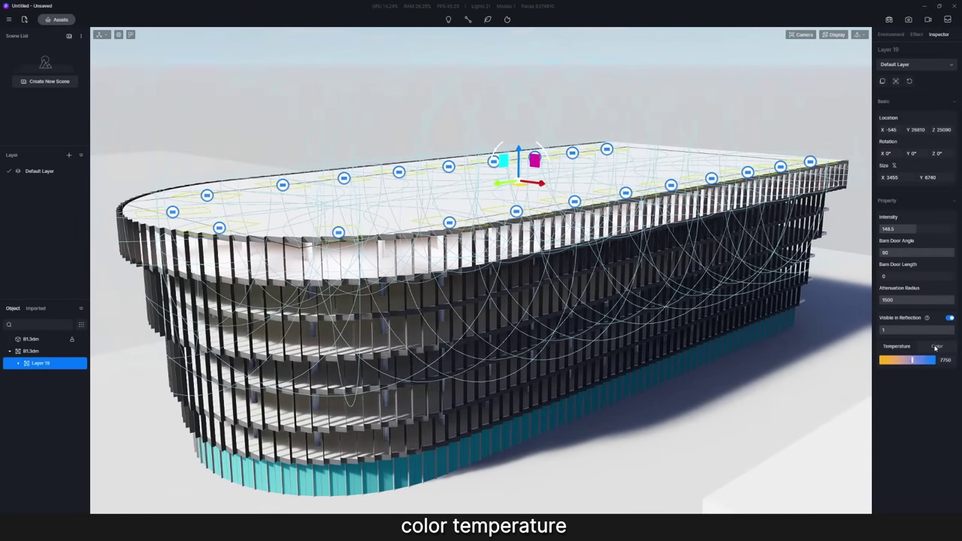
{"action": "left_click", "coordinate": [936, 347]}
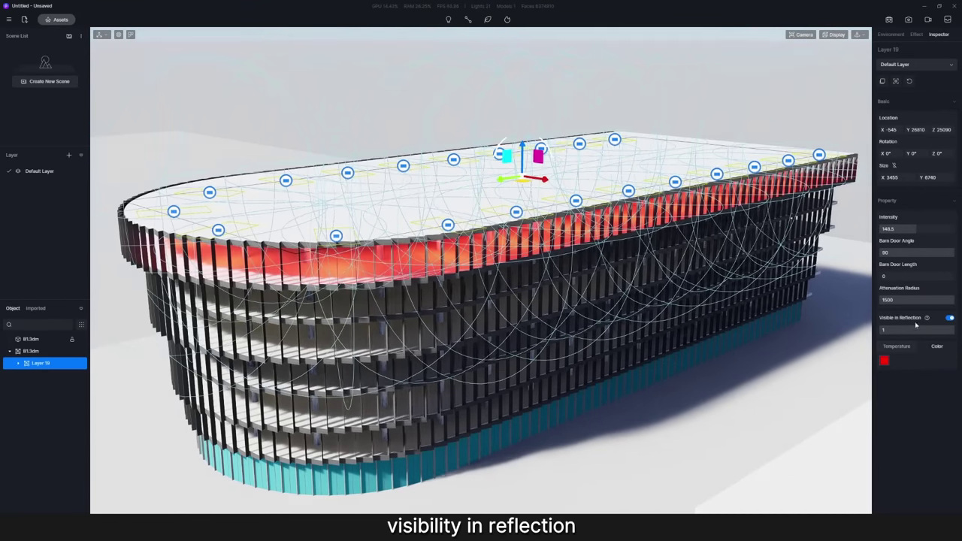
{"action": "left_click", "coordinate": [949, 318]}
{"action": "left_click", "coordinate": [948, 319]}
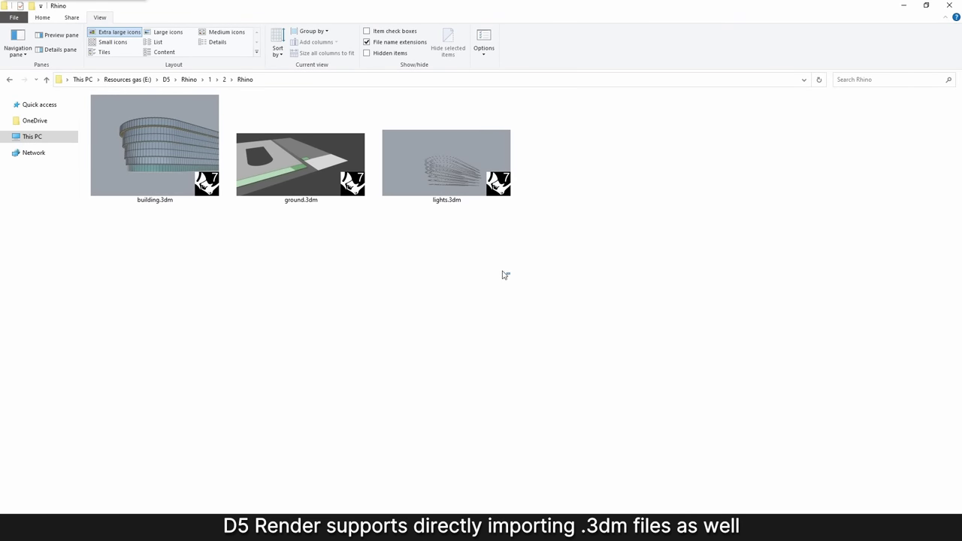
Marquee-select building.3dm, ground.3dm and lights.3dm in the Rhino folder
{"action": "left_click_drag", "start_coordinate": [483, 269], "coordinate": [142, 147]}
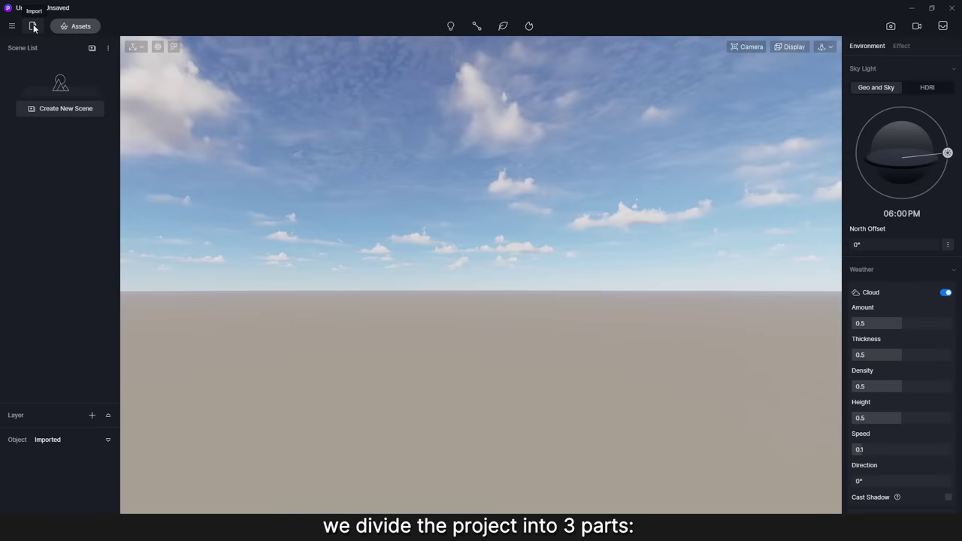
Import building.3dm, ground.3dm and lights.3dm into D5
{"action": "left_click", "coordinate": [33, 26]}
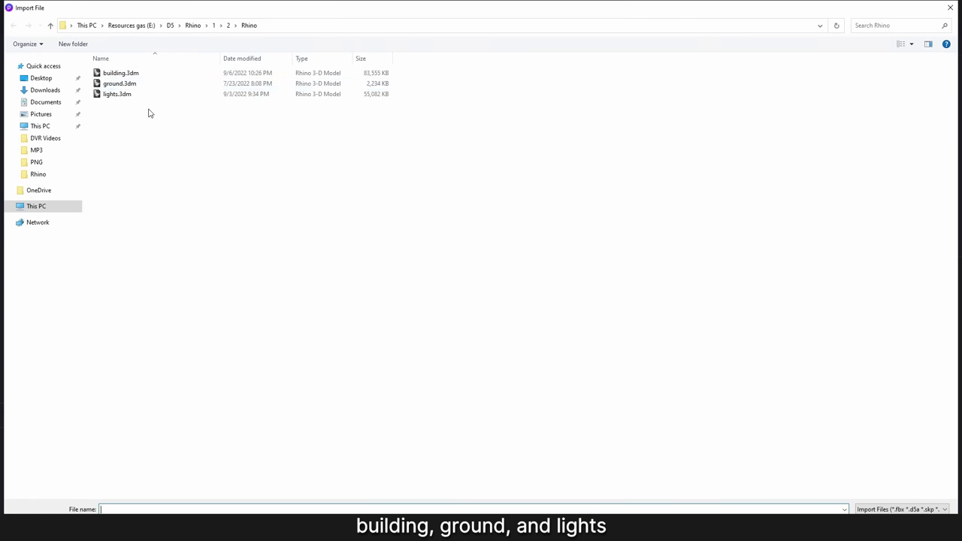
{"action": "left_click_drag", "start_coordinate": [149, 114], "coordinate": [104, 71]}
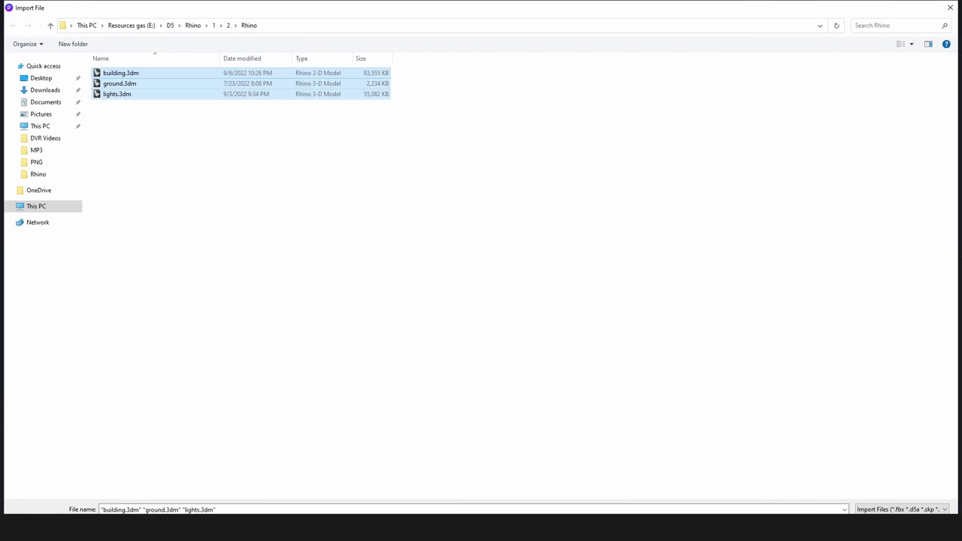
{"action": "key", "text": "Return"}
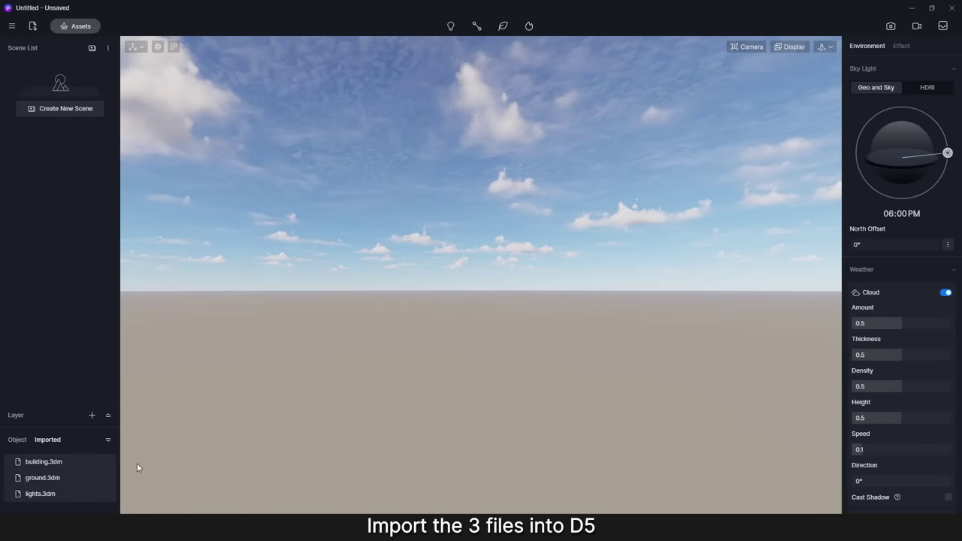
Place building.3dm at location 0, 0, 0 and frame it in view
{"action": "double_click", "coordinate": [43, 462]}
{"action": "left_click", "coordinate": [511, 328]}
{"action": "key", "text": "Tab"}
{"action": "type", "text": "0"}
{"action": "key", "text": "Tab"}
{"action": "key", "text": "z"}
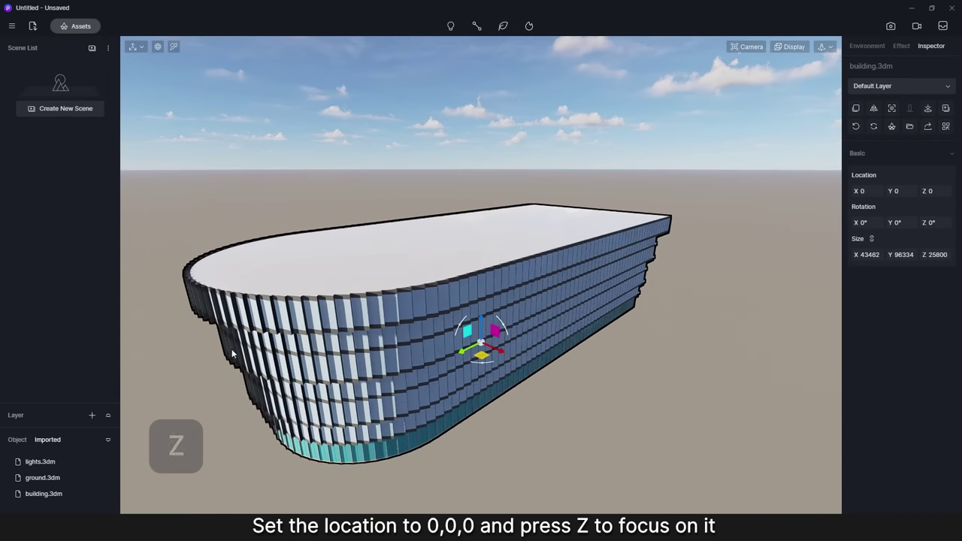
Place ground.3dm and use Align Coordinates to match it to the building
{"action": "left_click", "coordinate": [33, 481]}
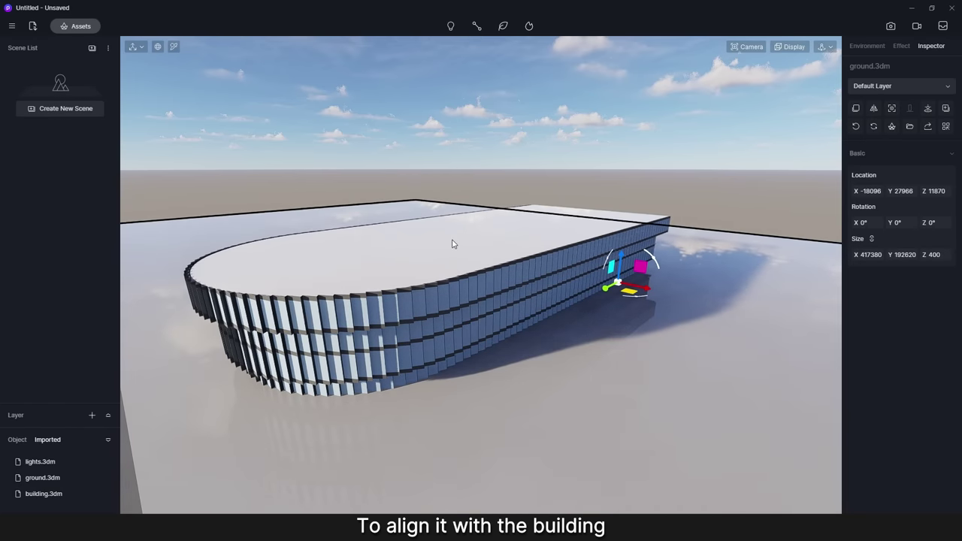
{"action": "left_click", "coordinate": [481, 246], "text": "ctrl"}
{"action": "left_click", "coordinate": [697, 280], "text": "ctrl"}
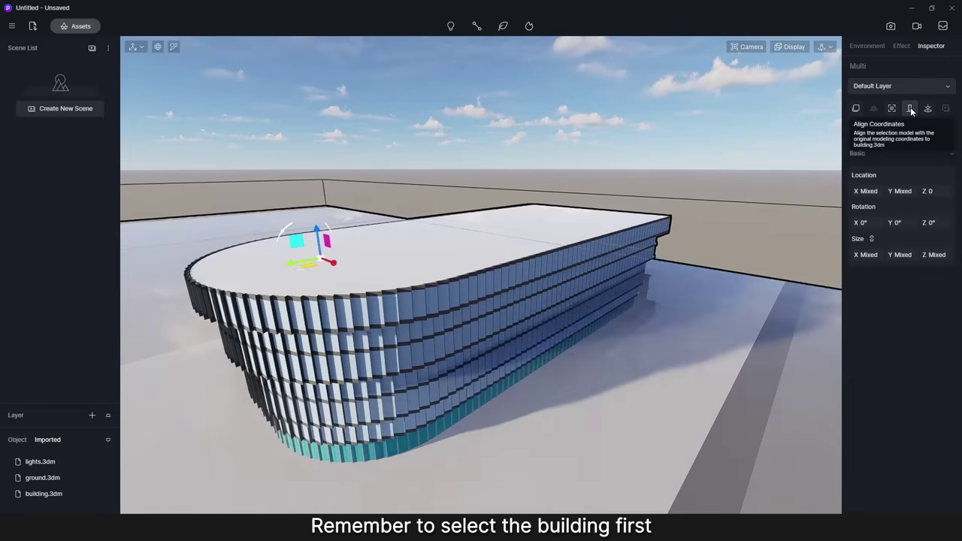
{"action": "left_click", "coordinate": [910, 108]}
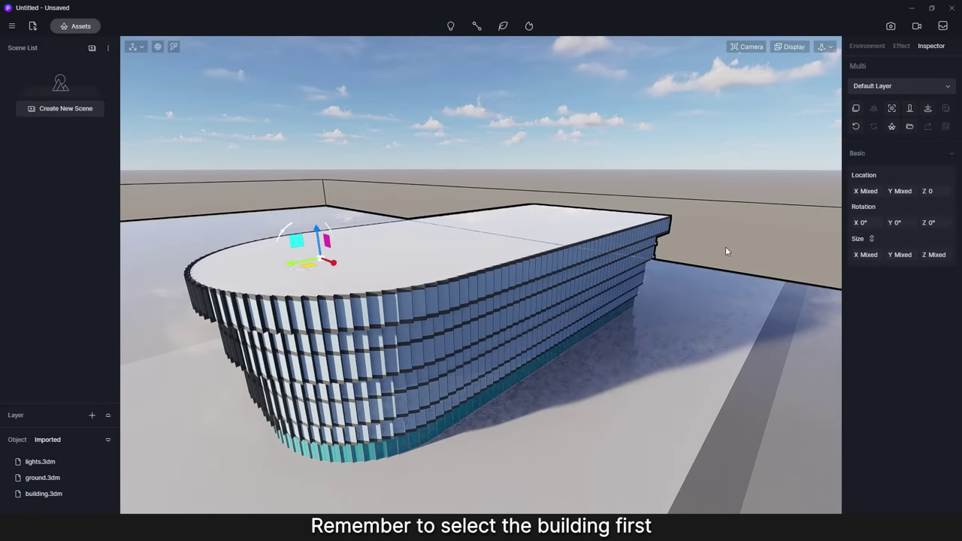
{"action": "left_click", "coordinate": [725, 249]}
{"action": "scroll", "coordinate": [523, 296], "scroll_direction": "down", "scroll_amount": 6}
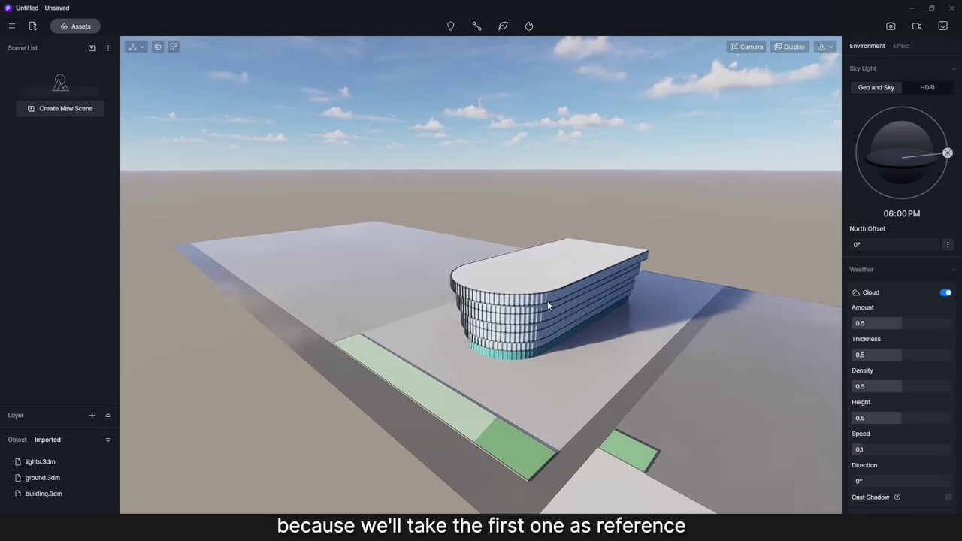
{"action": "right_click_drag", "start_coordinate": [545, 303], "coordinate": [532, 295]}
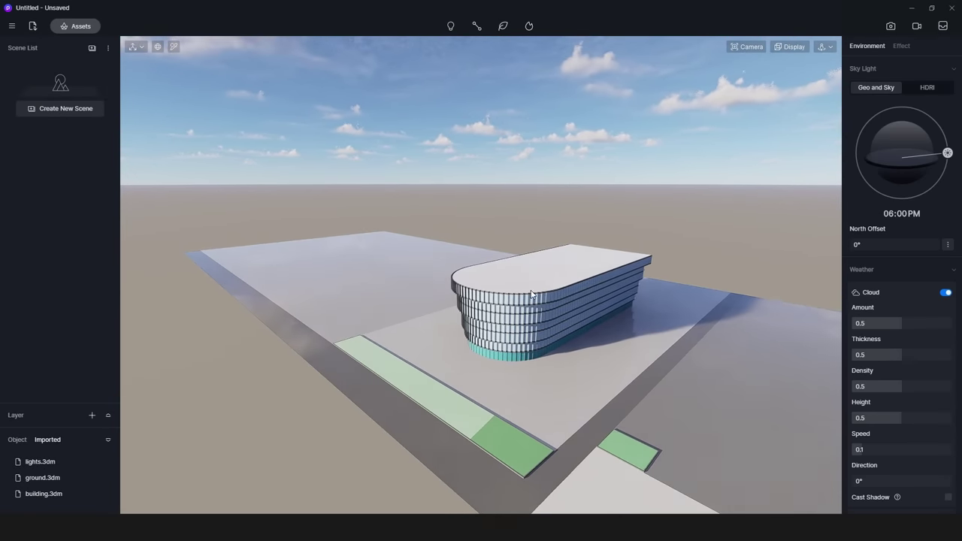
Place lights.3dm and align it to building.3dm with the Inspector's Align button
{"action": "double_click", "coordinate": [35, 461]}
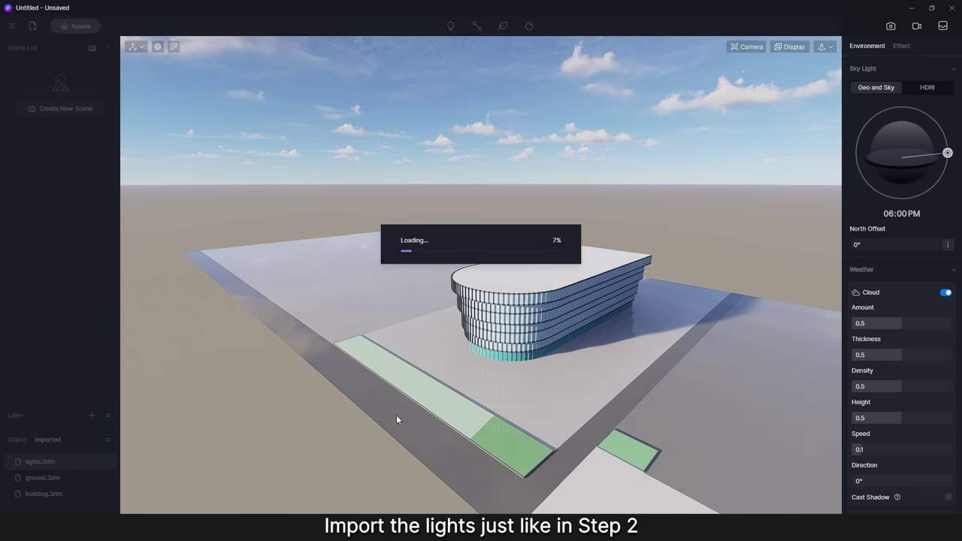
{"action": "left_click", "coordinate": [654, 381]}
{"action": "left_click", "coordinate": [17, 440]}
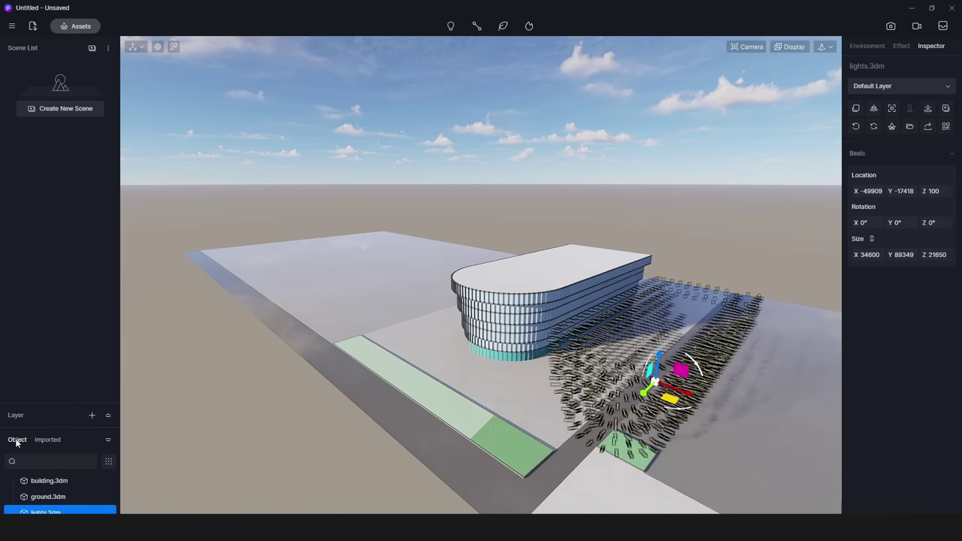
{"action": "left_click", "coordinate": [41, 481]}
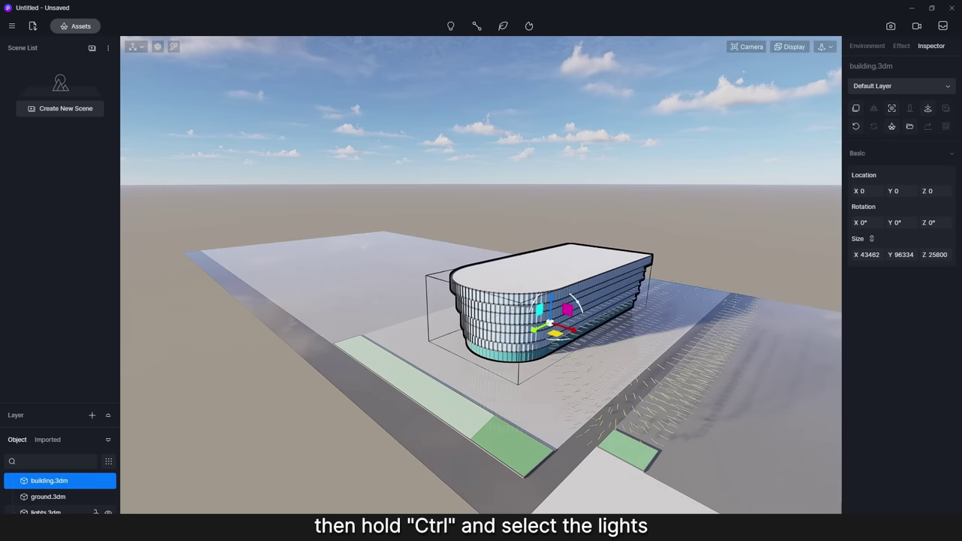
{"action": "left_click", "coordinate": [46, 512], "text": "ctrl"}
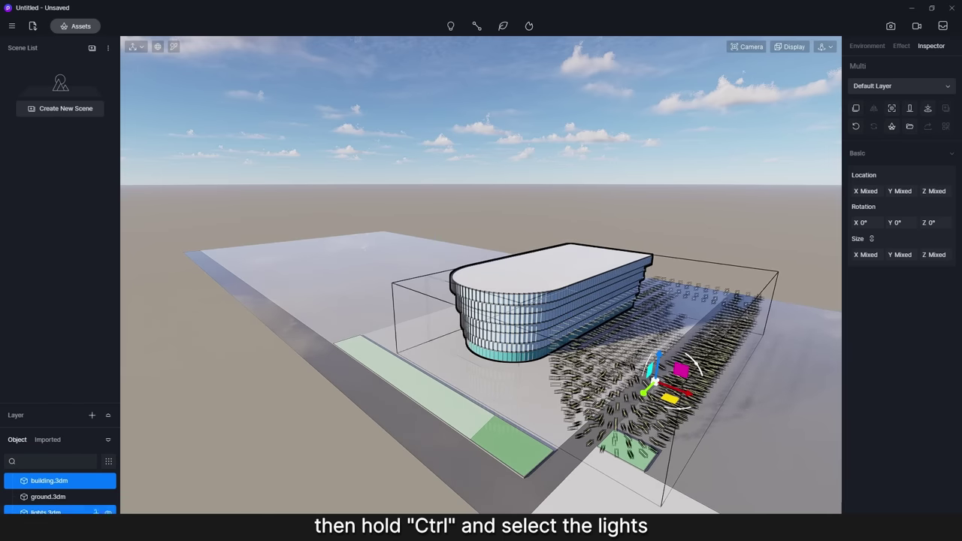
{"action": "left_click", "coordinate": [909, 110]}
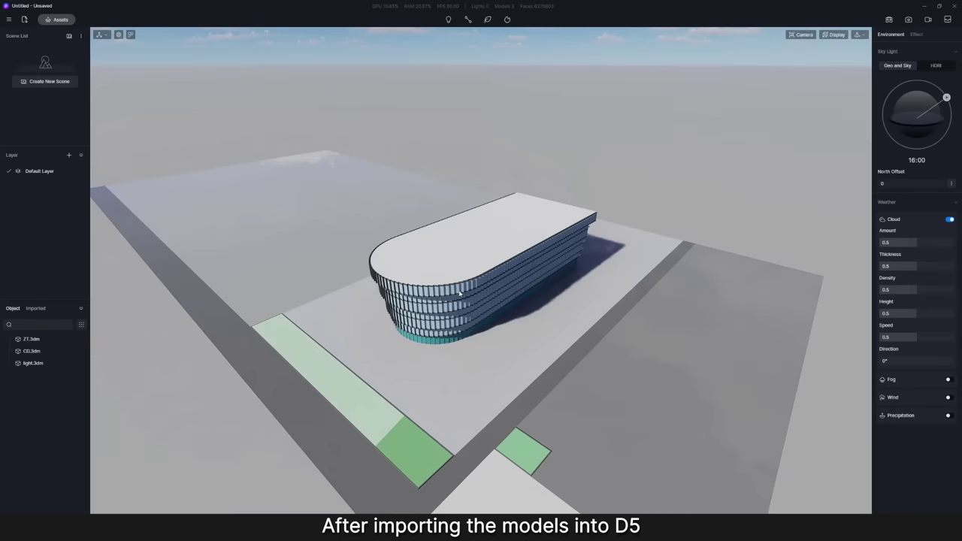
Make the façade glass a thin-walled Transparent material
{"action": "scroll", "coordinate": [460, 294], "scroll_direction": "up", "scroll_amount": 5}
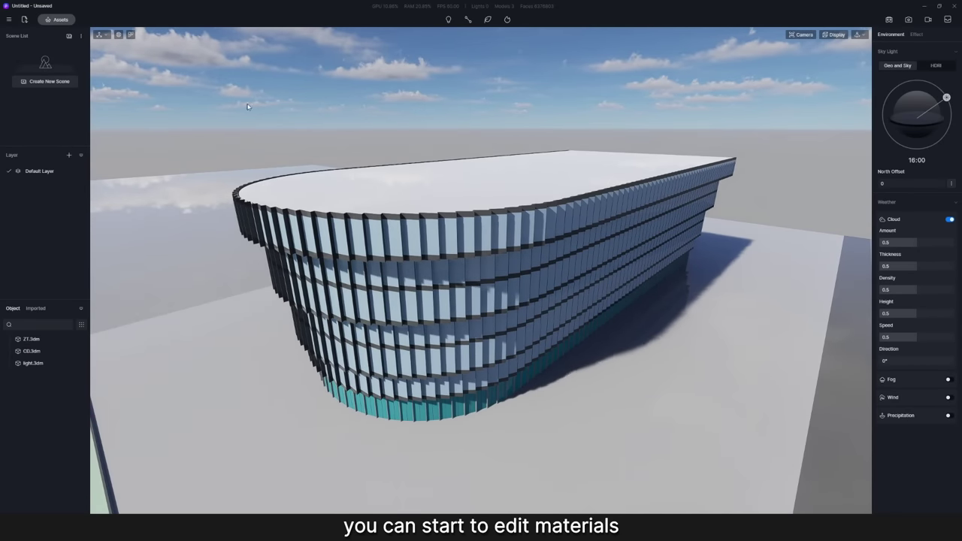
{"action": "key", "text": "i"}
{"action": "left_click", "coordinate": [485, 234]}
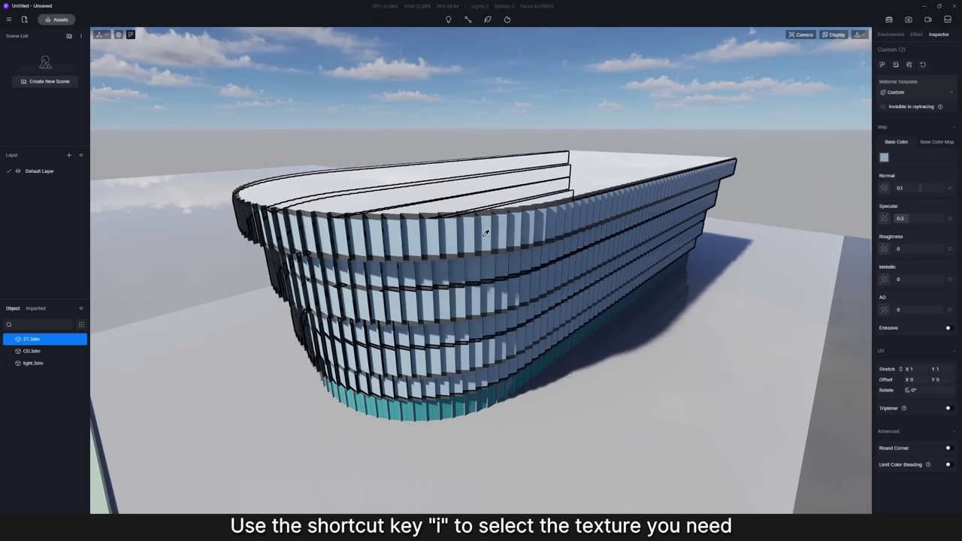
{"action": "left_click", "coordinate": [938, 94]}
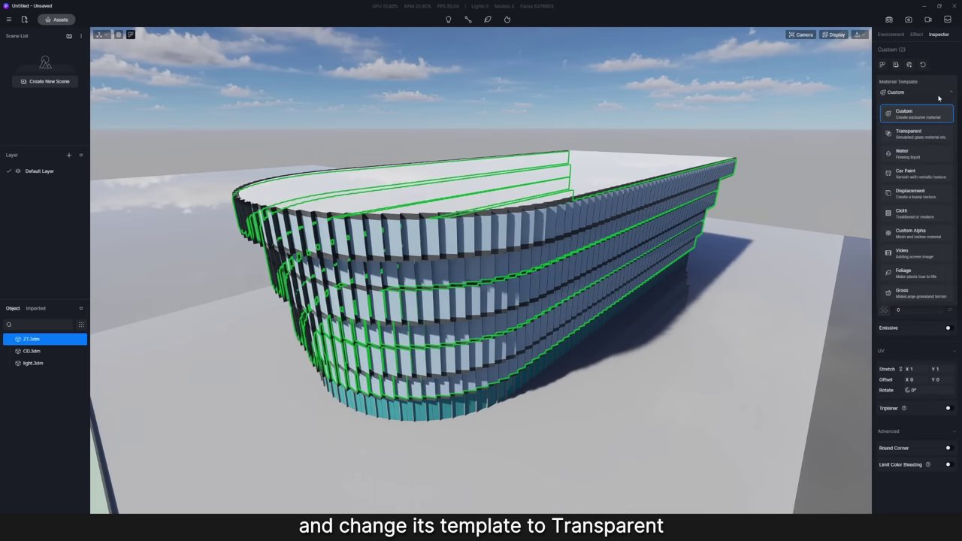
{"action": "left_click", "coordinate": [913, 133]}
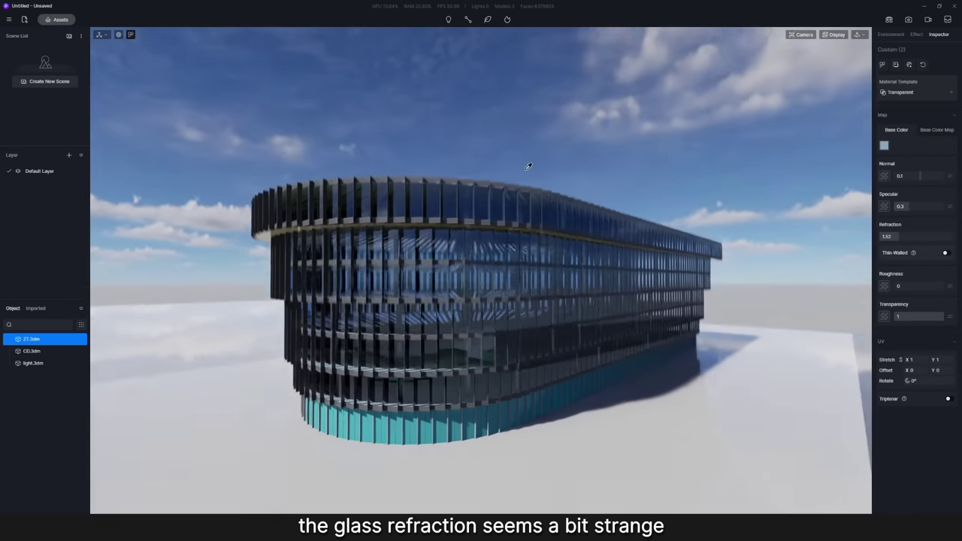
{"action": "middle_click_drag", "start_coordinate": [529, 166], "coordinate": [875, 244]}
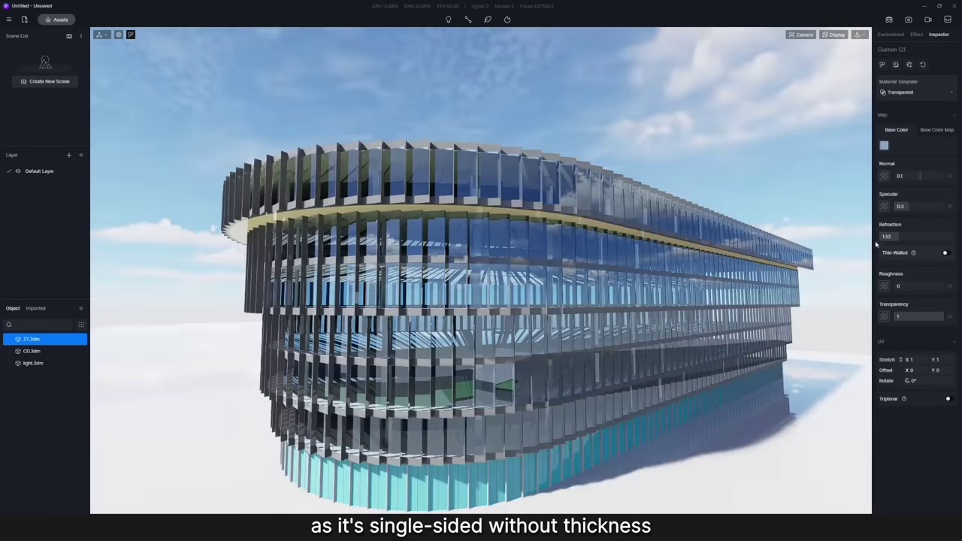
{"action": "left_click", "coordinate": [945, 253]}
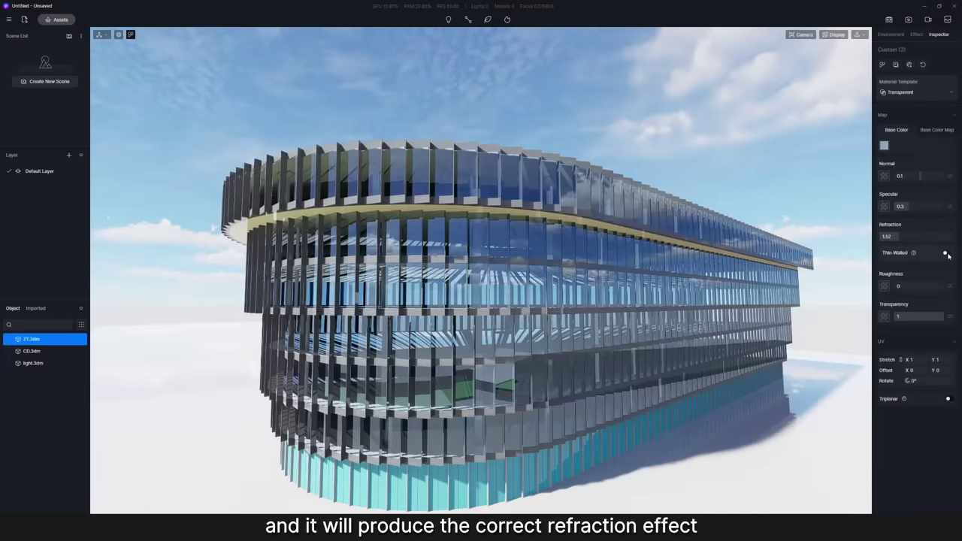
{"action": "left_click", "coordinate": [946, 253]}
{"action": "right_click_drag", "start_coordinate": [526, 300], "coordinate": [466, 302]}
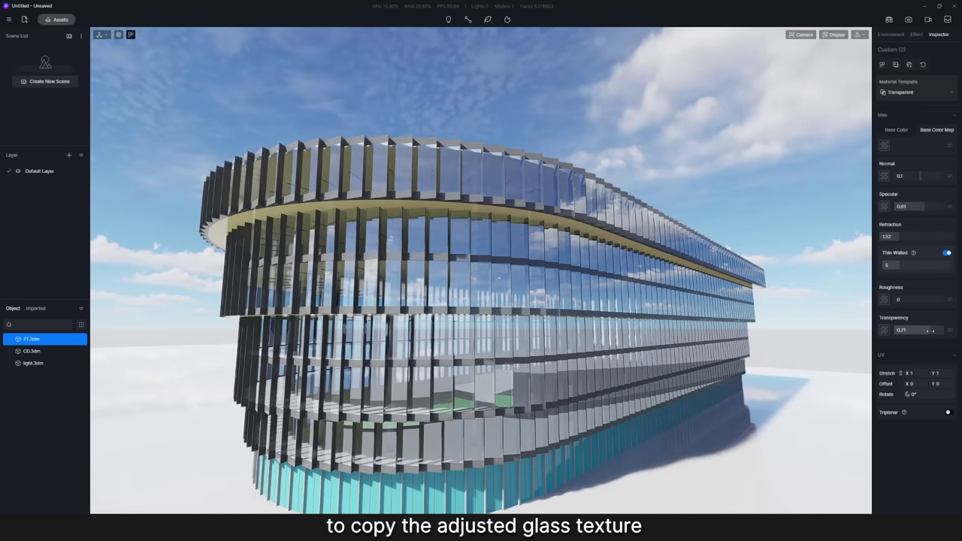
Give the window frames metal (metallic 0.82, roughness 0.27) with radius-3 round corners
{"action": "key", "text": "i"}
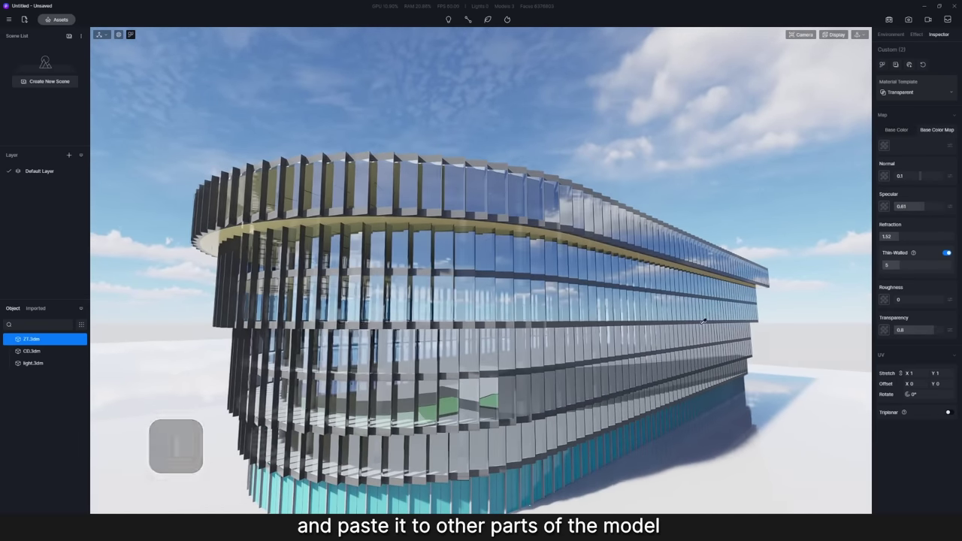
{"action": "key", "text": "o"}
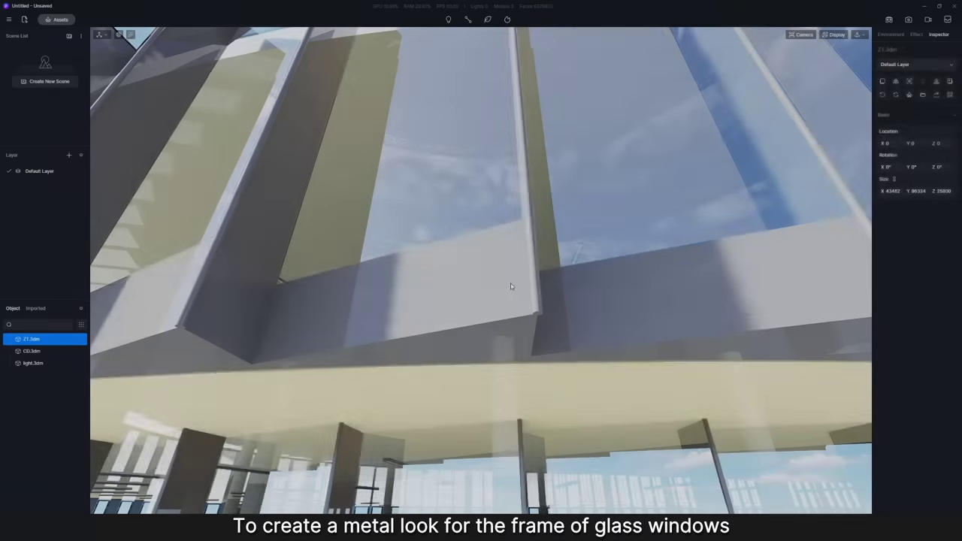
{"action": "left_click", "coordinate": [509, 283]}
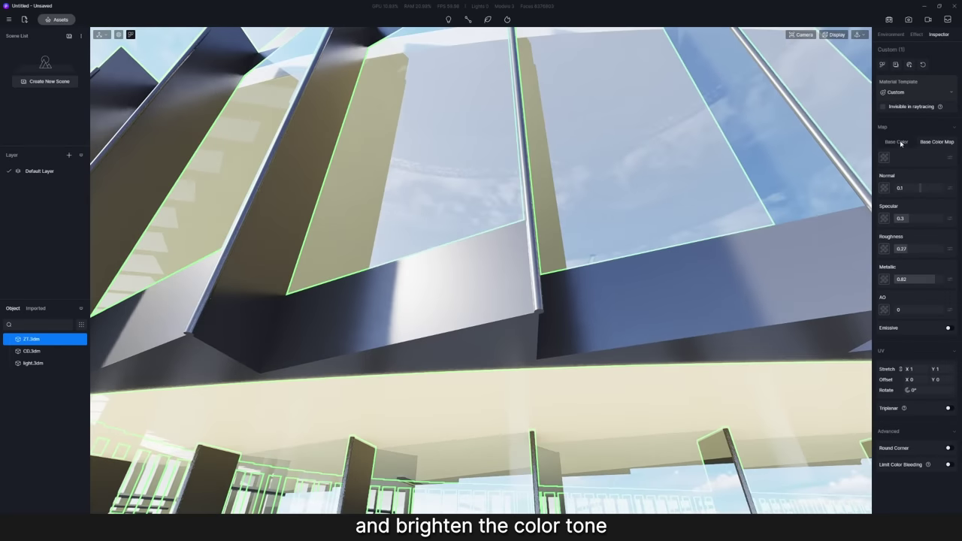
{"action": "left_click", "coordinate": [896, 141]}
{"action": "left_click", "coordinate": [884, 157]}
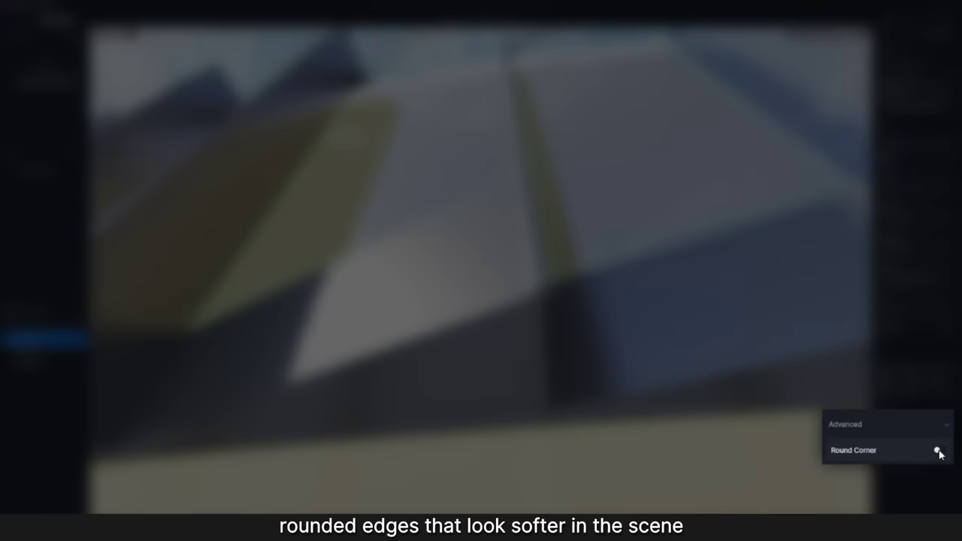
{"action": "left_click", "coordinate": [947, 447]}
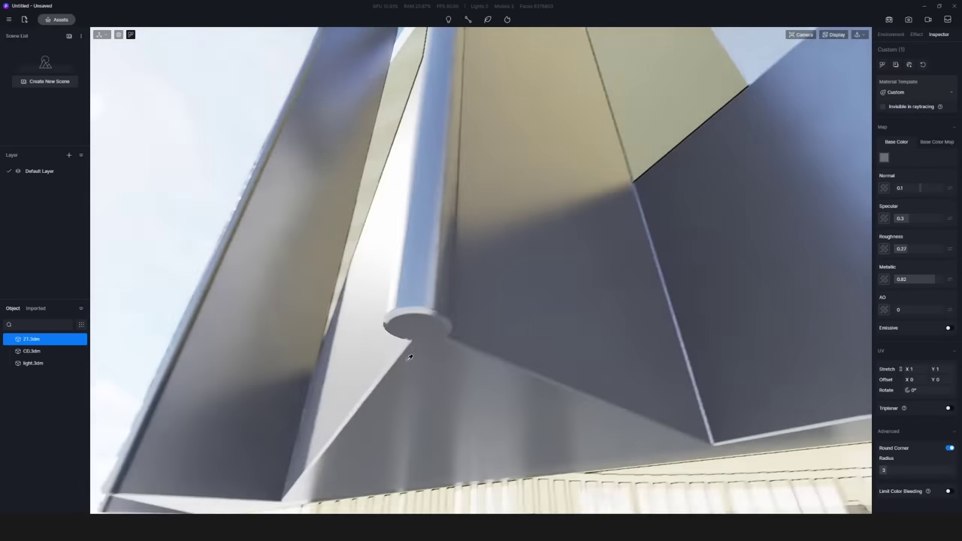
Apply a library asphalt material to the road surface
{"action": "left_click", "coordinate": [240, 81]}
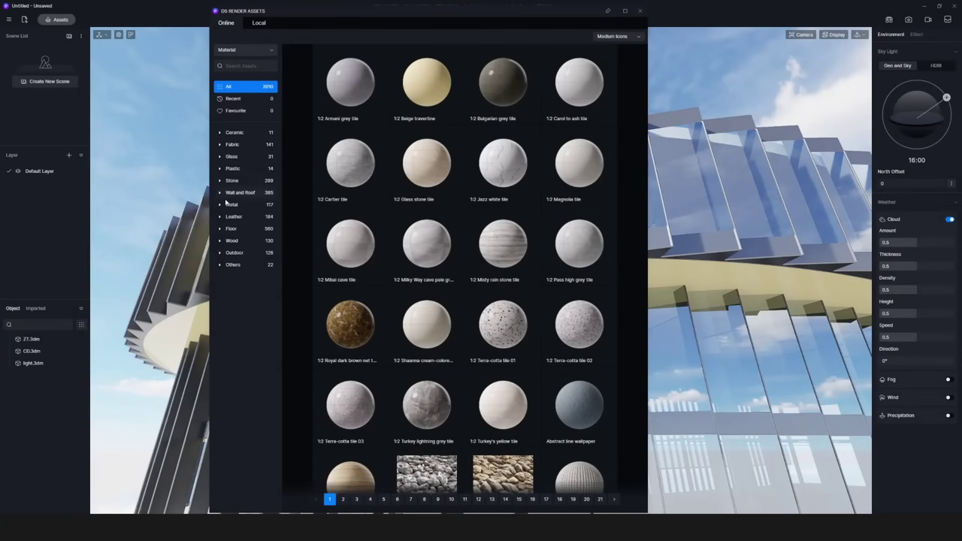
{"action": "left_click", "coordinate": [239, 192]}
{"action": "scroll", "coordinate": [502, 262], "scroll_direction": "down", "scroll_amount": 5}
{"action": "left_click_drag", "start_coordinate": [569, 269], "coordinate": [571, 239]}
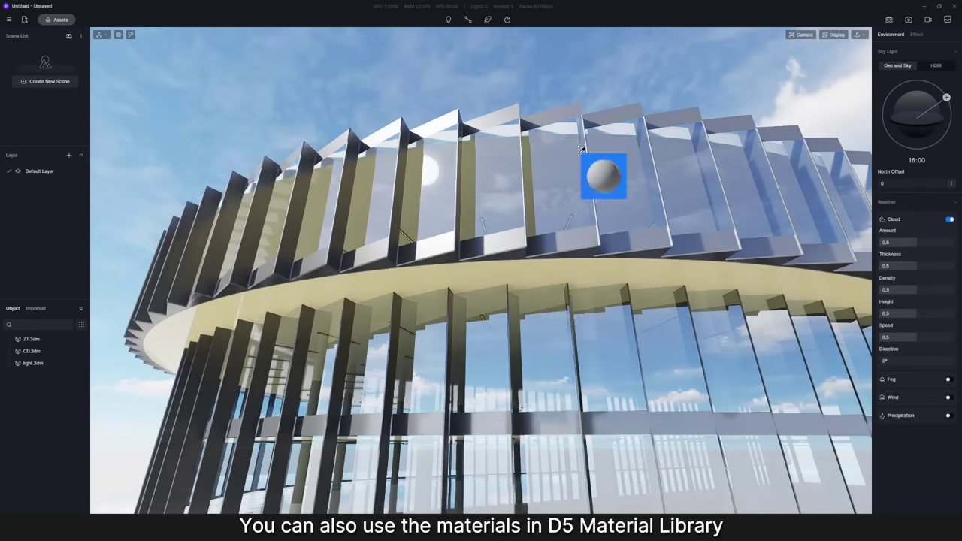
{"action": "left_click_drag", "start_coordinate": [532, 267], "coordinate": [532, 268]}
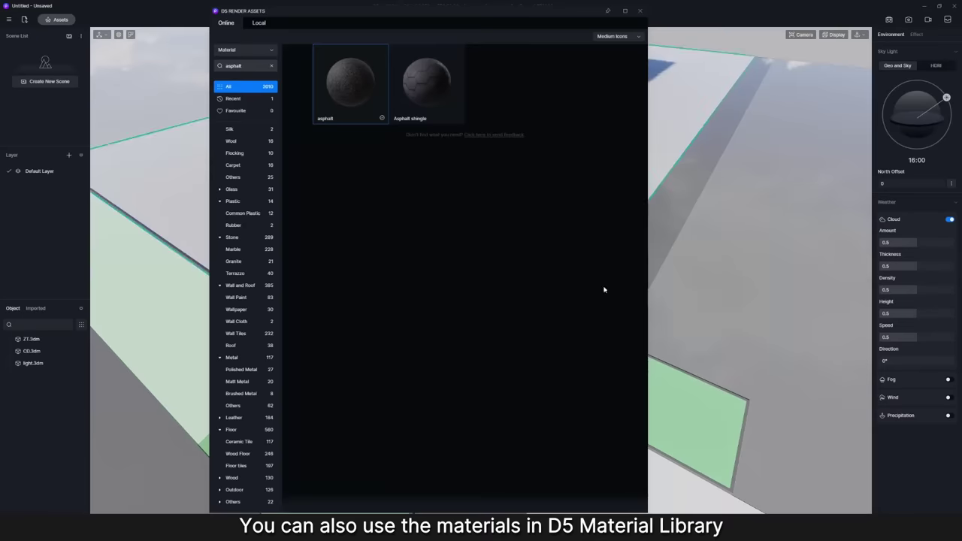
{"action": "left_click_drag", "start_coordinate": [348, 83], "coordinate": [495, 438]}
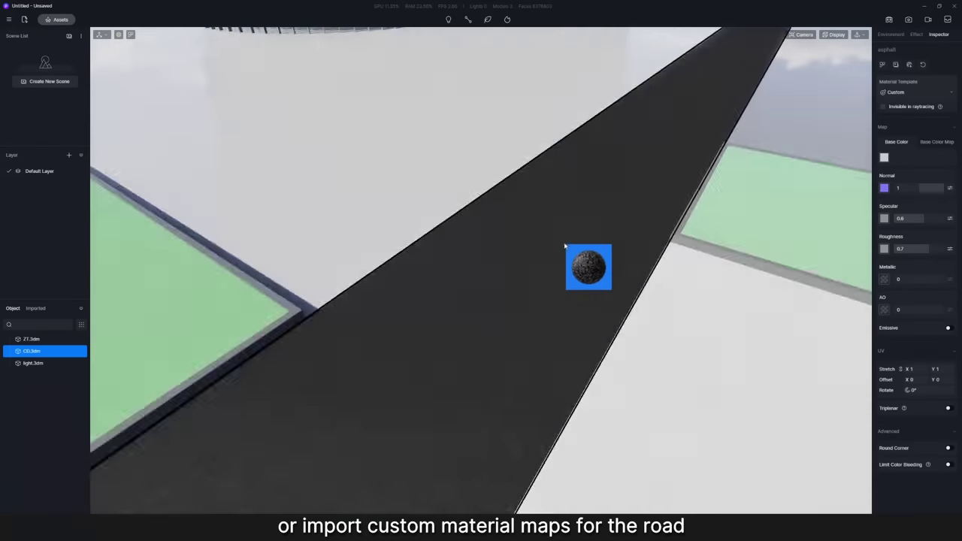
{"action": "left_click_drag", "start_coordinate": [445, 373], "coordinate": [546, 286]}
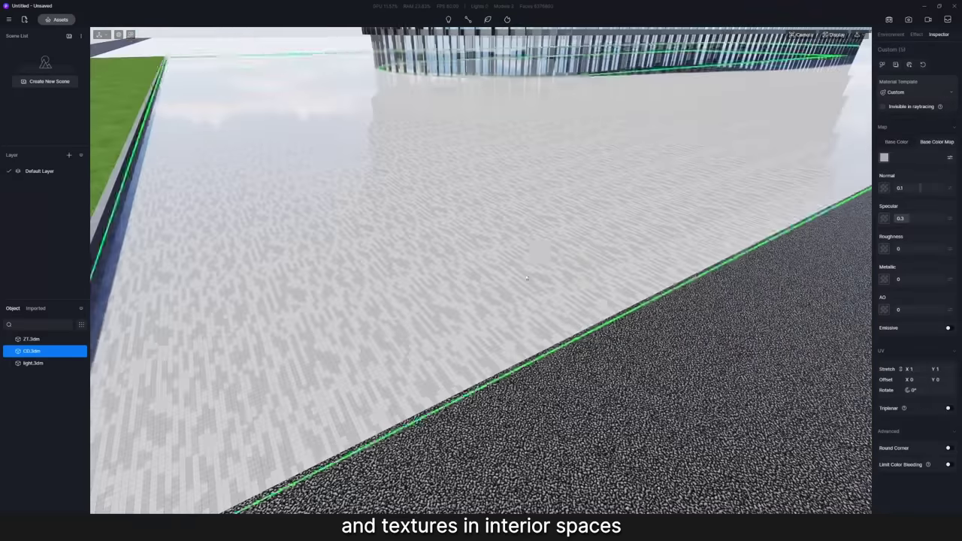
{"action": "left_click", "coordinate": [949, 157]}
{"action": "right_click", "coordinate": [885, 301]}
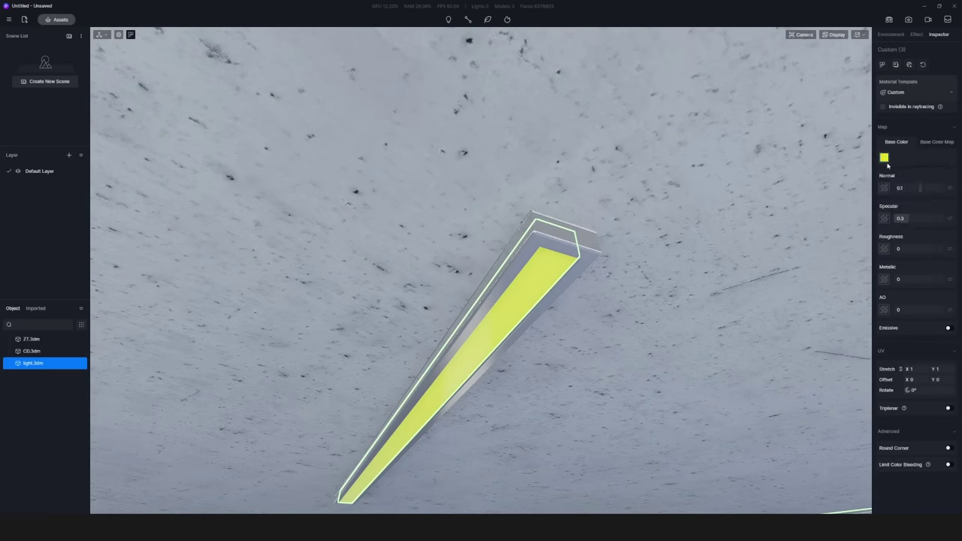
Make the ceiling light strips white and emissive
{"action": "left_click", "coordinate": [884, 158]}
{"action": "left_click", "coordinate": [881, 182]}
{"action": "left_click", "coordinate": [948, 328]}
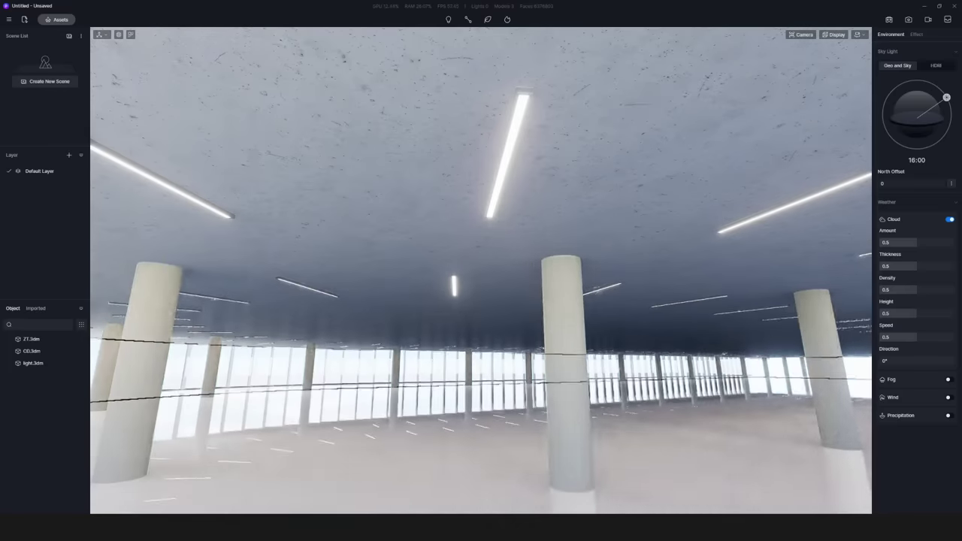
Lay a parquet wood floor with Triplanar mapping enabled
{"action": "left_click", "coordinate": [623, 262]}
{"action": "left_click", "coordinate": [59, 19]}
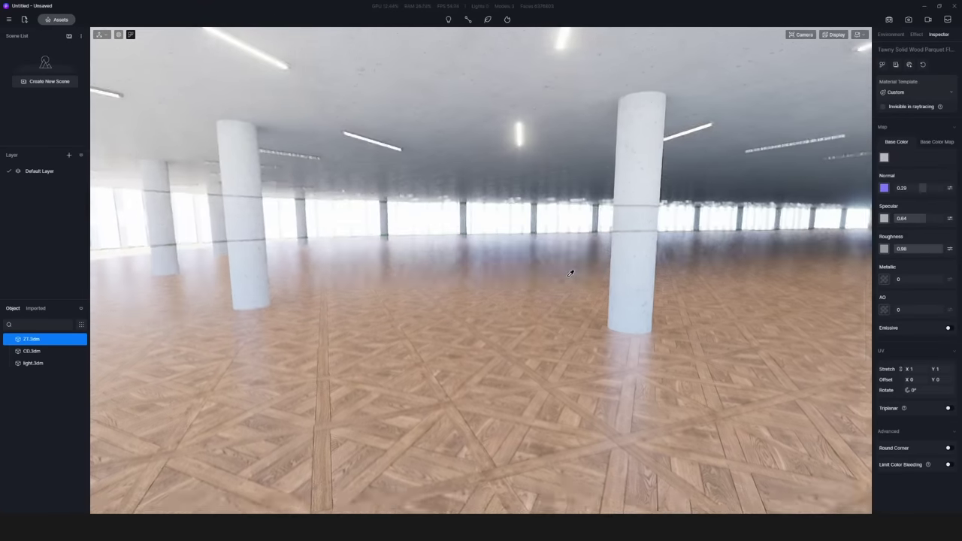
{"action": "left_click", "coordinate": [949, 408]}
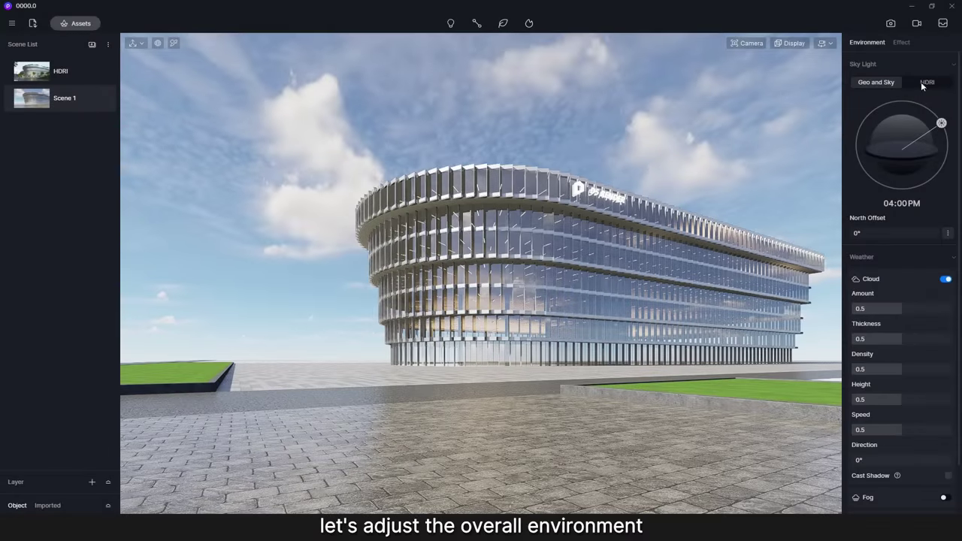
Light the scene with the custom HDRI sky _DYC_HDR_16K_04_1
{"action": "left_click", "coordinate": [922, 81]}
{"action": "left_click", "coordinate": [910, 105]}
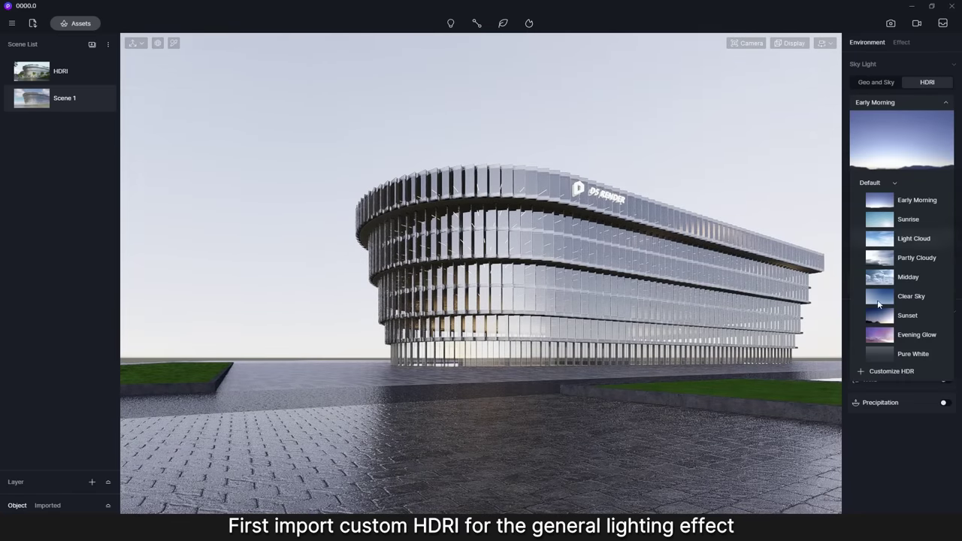
{"action": "left_click", "coordinate": [865, 373]}
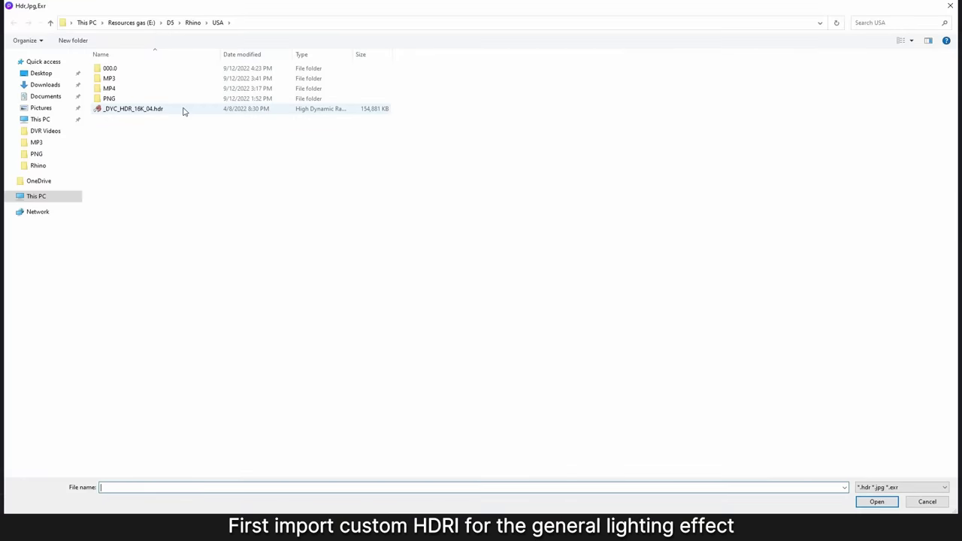
{"action": "double_click", "coordinate": [183, 111]}
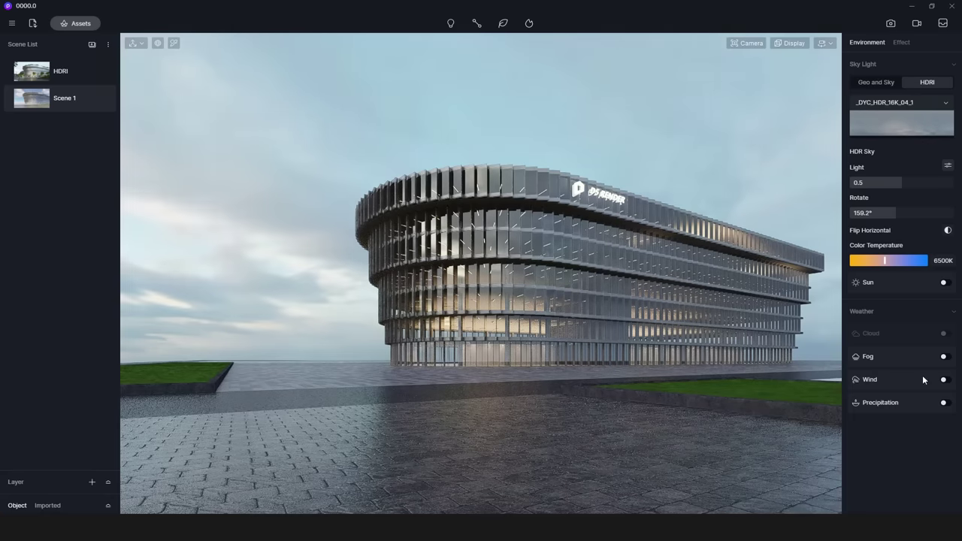
Turn on fog and tint it pale light blue
{"action": "left_click", "coordinate": [946, 357]}
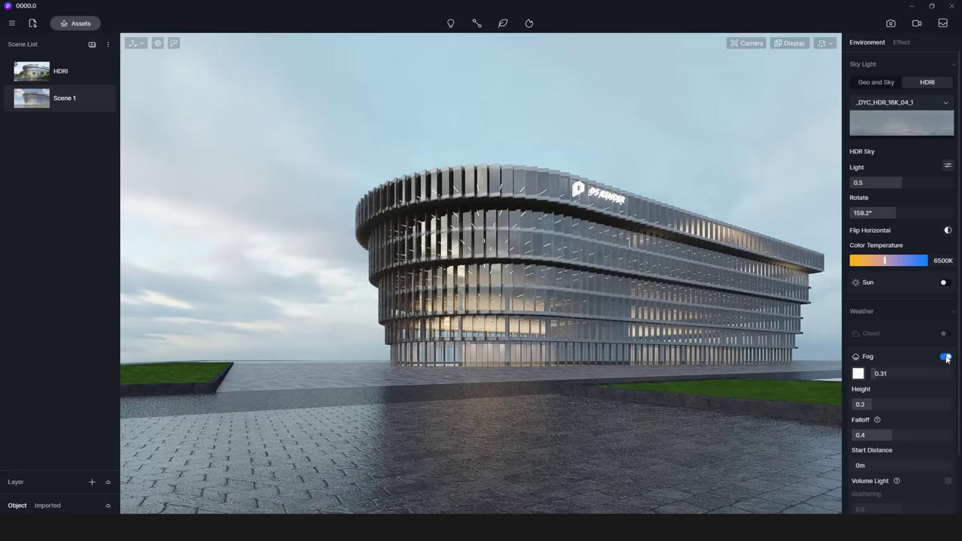
{"action": "left_click", "coordinate": [858, 375]}
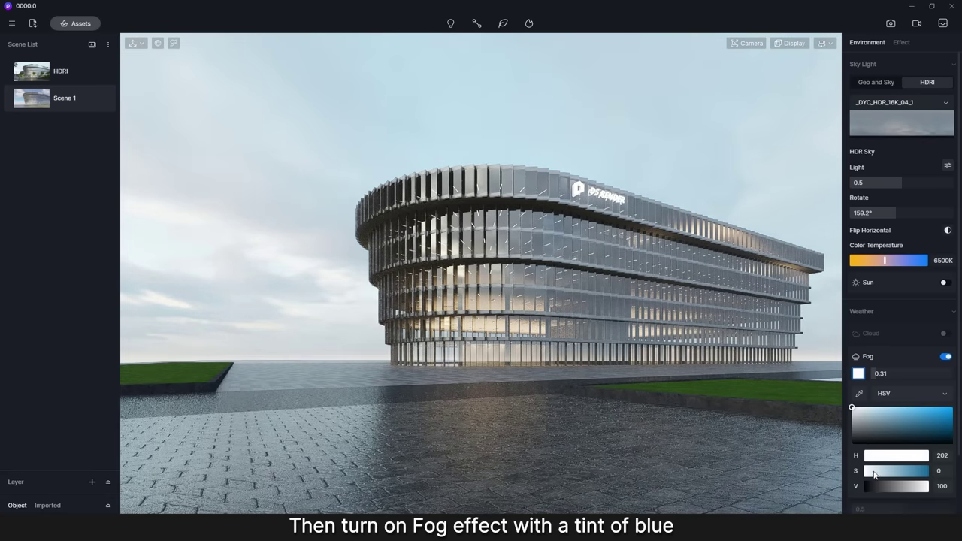
{"action": "left_click_drag", "start_coordinate": [874, 474], "coordinate": [878, 471]}
{"action": "left_click", "coordinate": [890, 362]}
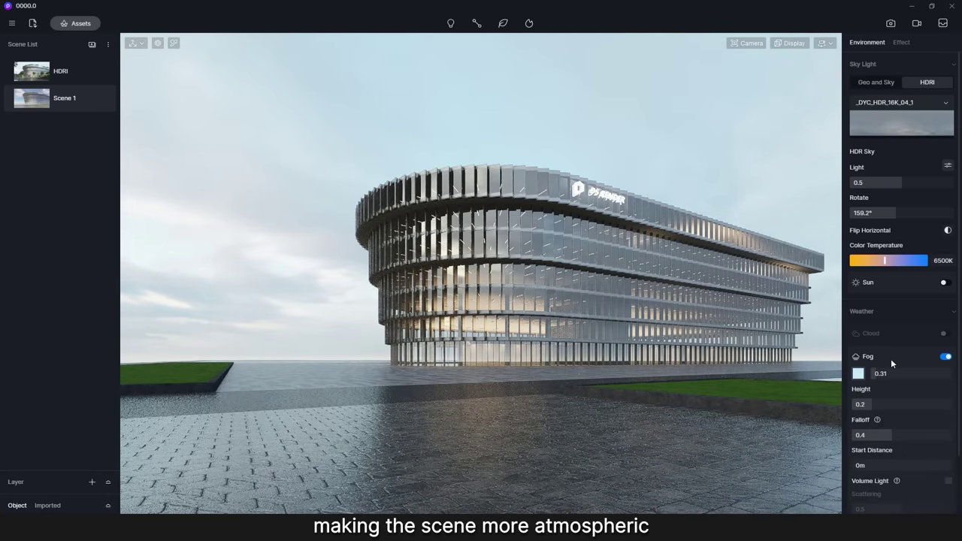
{"action": "left_click", "coordinate": [901, 43]}
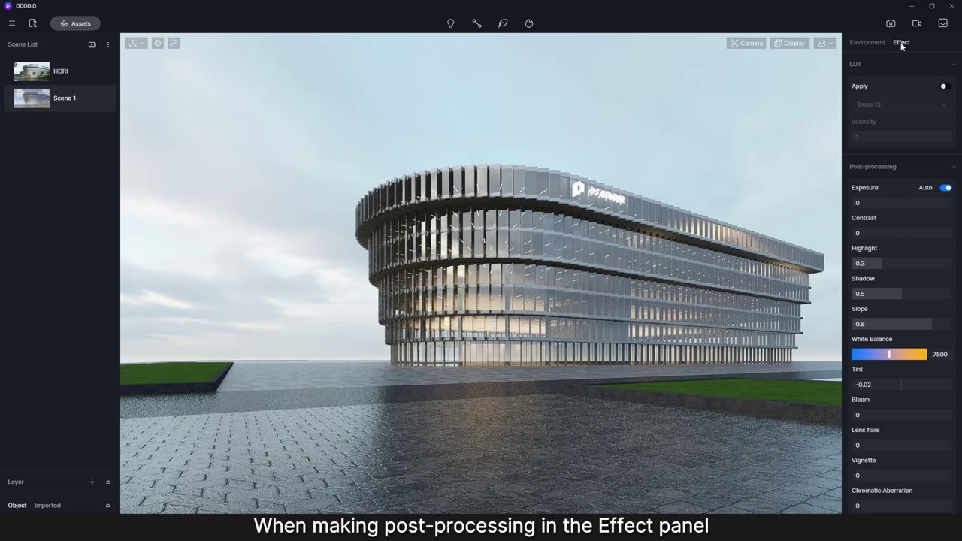
Turn off auto exposure, set exposure to -0.06 and bloom to 0.4
{"action": "left_click", "coordinate": [945, 188]}
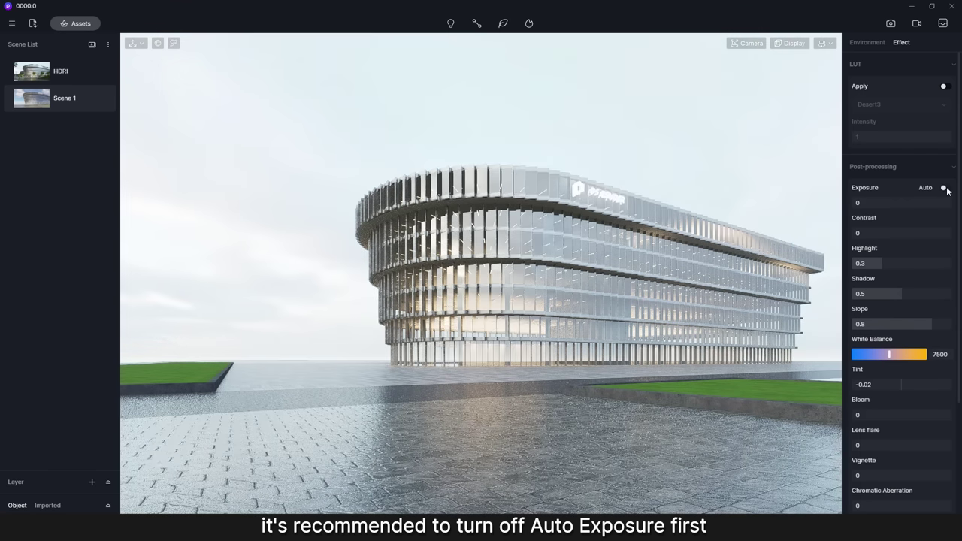
{"action": "left_click_drag", "start_coordinate": [904, 199], "coordinate": [898, 204]}
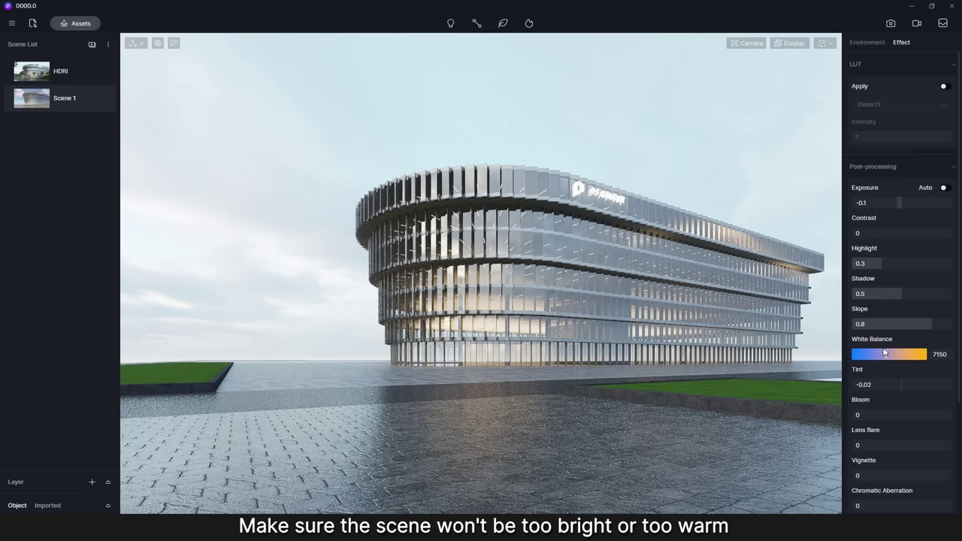
{"action": "type", "text": ".4"}
{"action": "key", "text": "Return"}
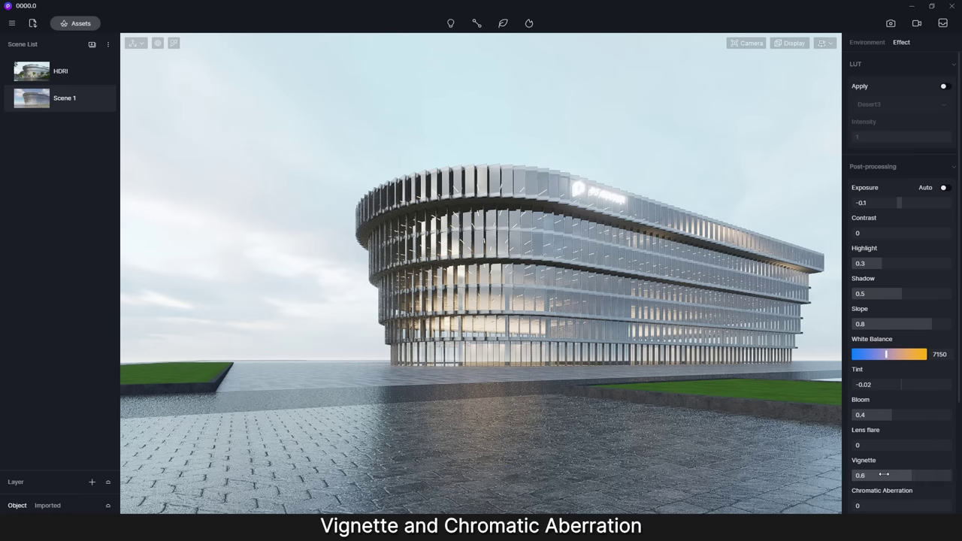
Set vignette to 0.6 and chromatic aberration to 0.2
{"action": "type", "text": ".6"}
{"action": "key", "text": "Return"}
{"action": "scroll", "coordinate": [872, 476], "scroll_direction": "down", "scroll_amount": 1}
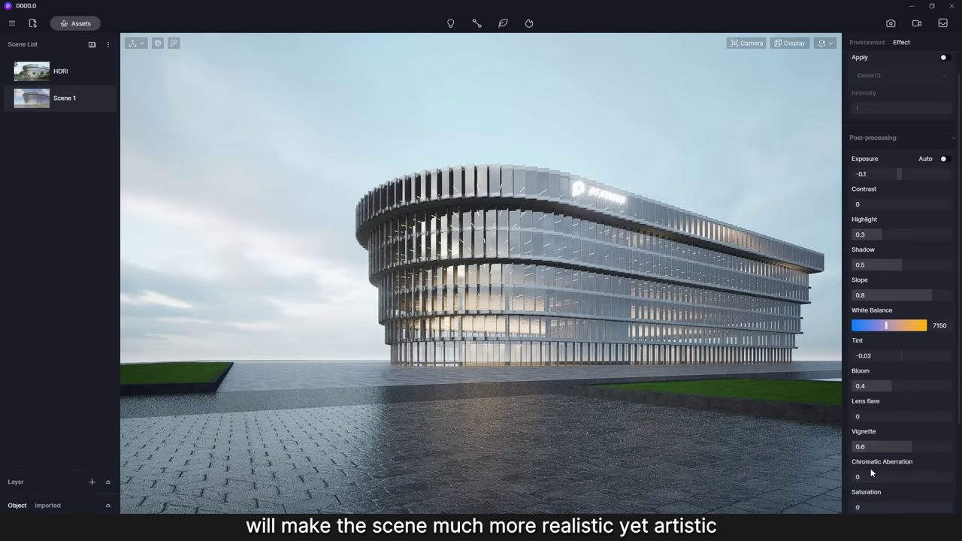
{"action": "type", "text": ".2"}
{"action": "key", "text": "Return"}
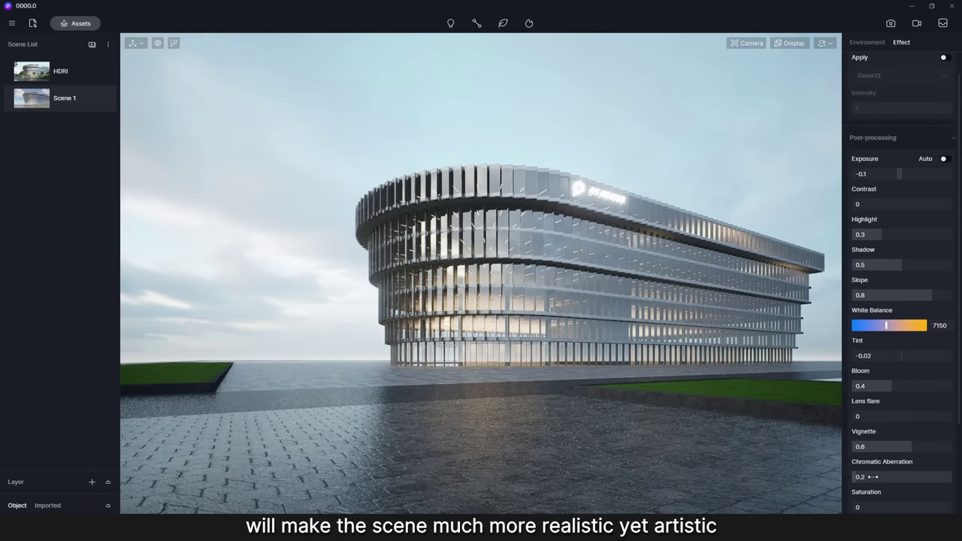
{"action": "scroll", "coordinate": [869, 466], "scroll_direction": "up", "scroll_amount": 1}
Apply the Modern Dystopian Action LUT at a subtle 0.1 intensity
{"action": "left_click", "coordinate": [945, 87]}
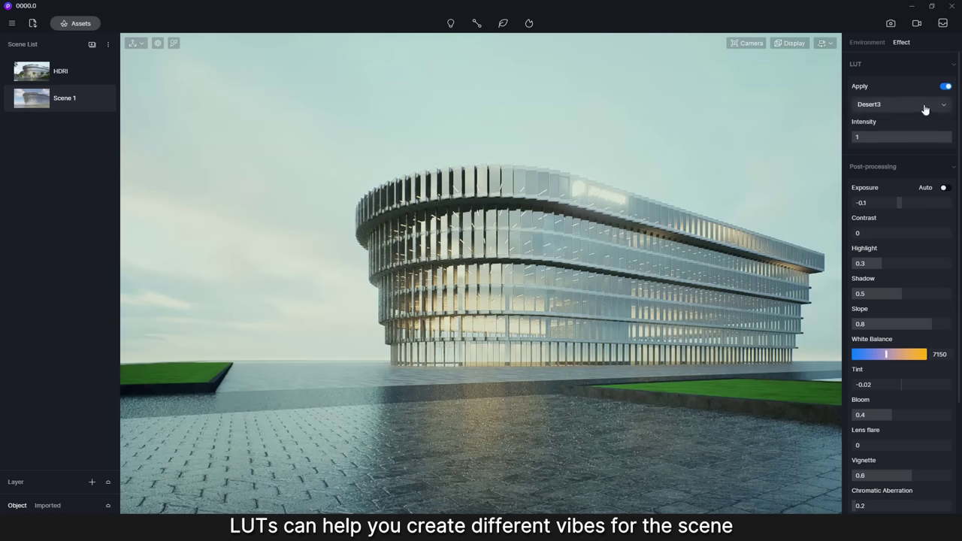
{"action": "left_click", "coordinate": [923, 104]}
{"action": "left_click", "coordinate": [902, 155]}
{"action": "left_click_drag", "start_coordinate": [901, 138], "coordinate": [861, 140]}
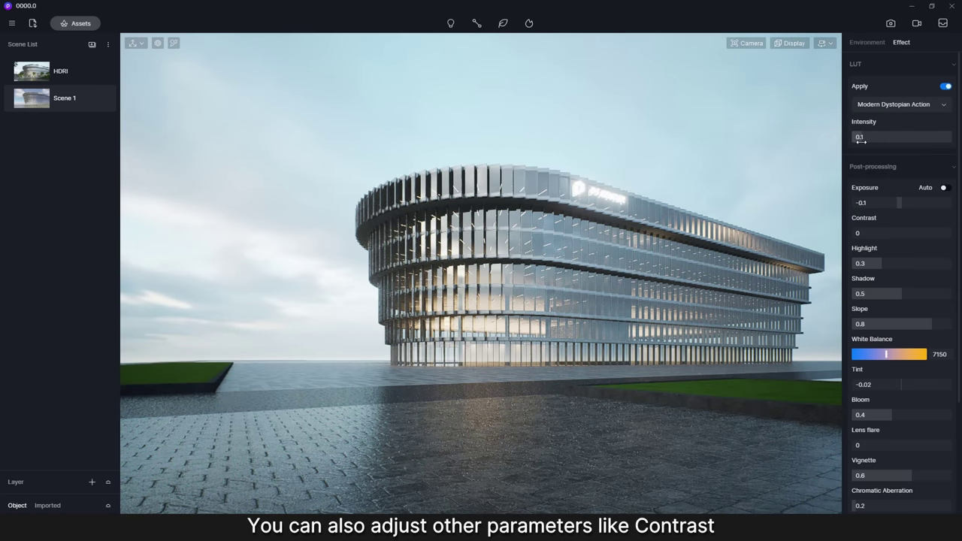
{"action": "scroll", "coordinate": [883, 185], "scroll_direction": "down", "scroll_amount": 1}
{"action": "scroll", "coordinate": [901, 278], "scroll_direction": "down", "scroll_amount": 3}
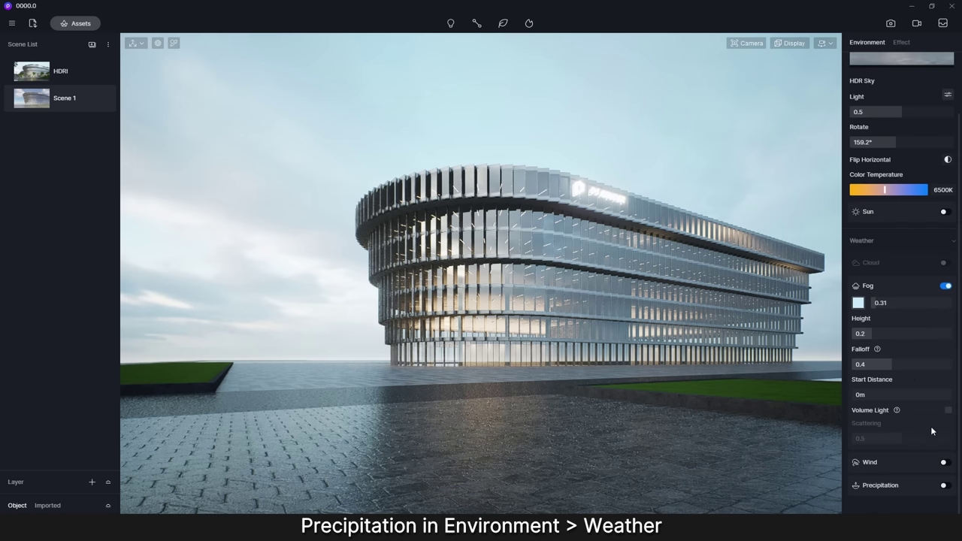
Enable precipitation with rain strength 0 and puddles at 0.3 for a wet road
{"action": "left_click", "coordinate": [945, 486]}
{"action": "scroll", "coordinate": [892, 454], "scroll_direction": "down", "scroll_amount": 3}
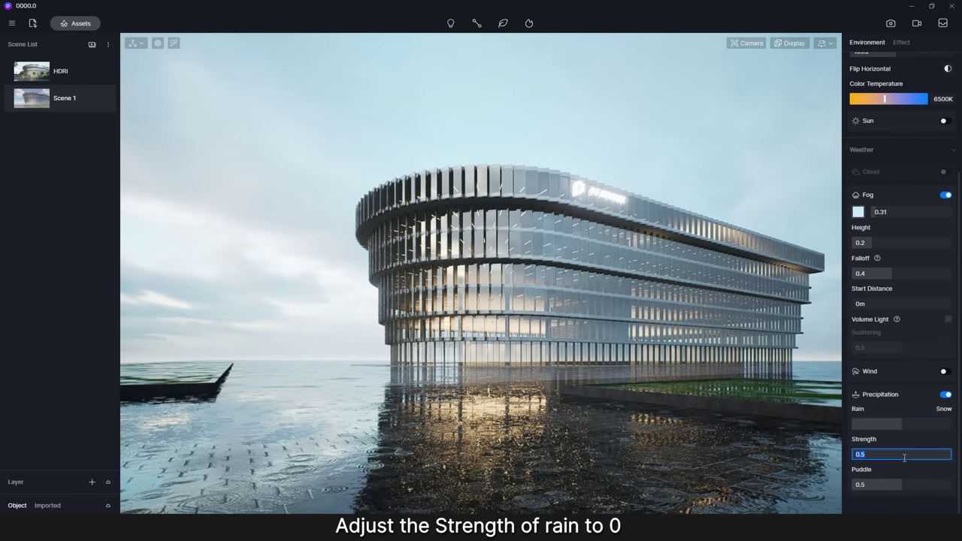
{"action": "type", "text": "0"}
{"action": "key", "text": "Return"}
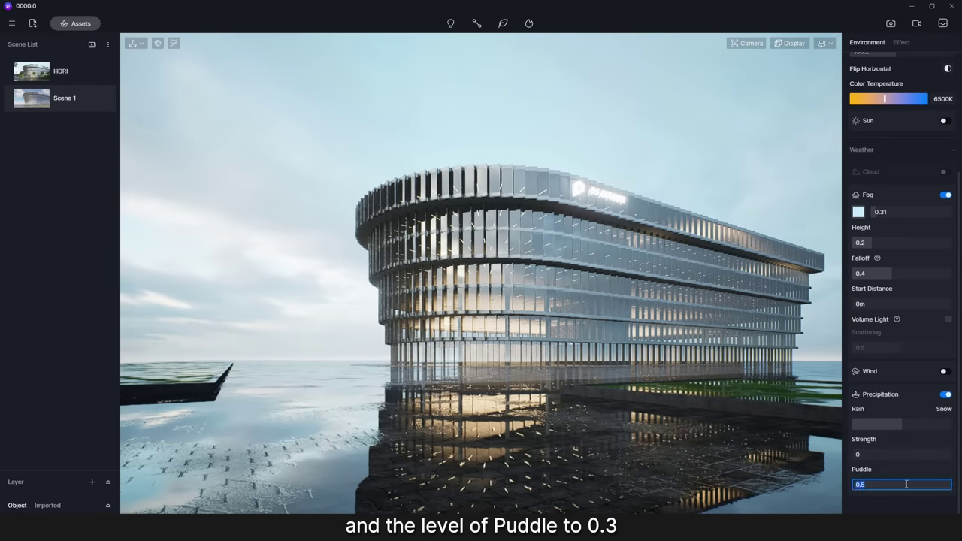
{"action": "left_click", "coordinate": [905, 484]}
{"action": "type", "text": "0.3"}
{"action": "key", "text": "Return"}
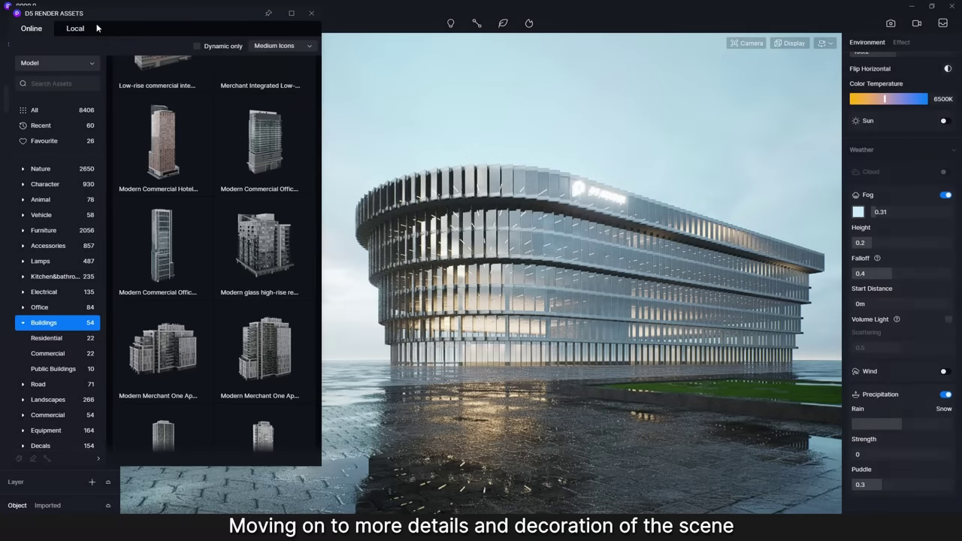
Place Modern glass high-rise residential buildings around the main building, then switch to brush placement
{"action": "left_click", "coordinate": [260, 252]}
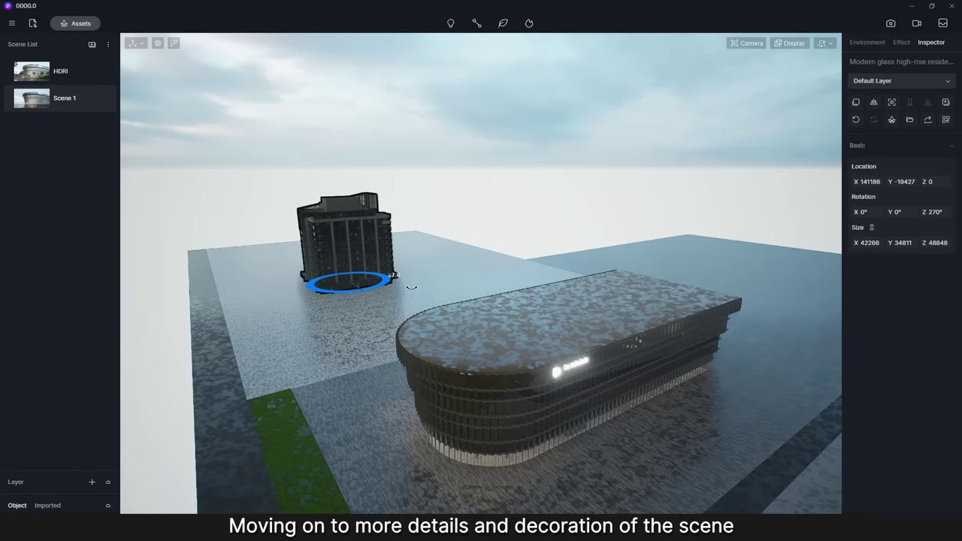
{"action": "left_click", "coordinate": [345, 270]}
{"action": "left_click_drag", "start_coordinate": [357, 294], "coordinate": [781, 316], "text": "alt"}
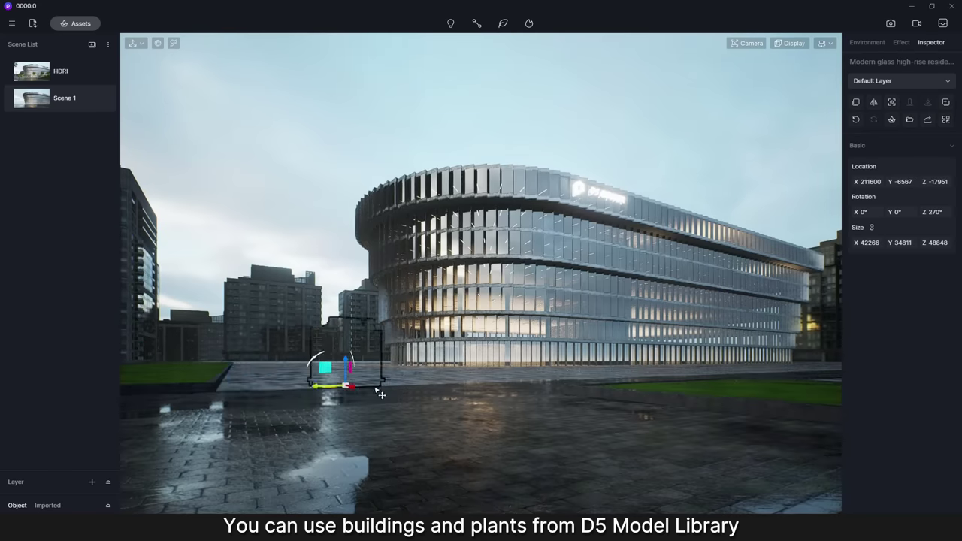
{"action": "left_click", "coordinate": [311, 238]}
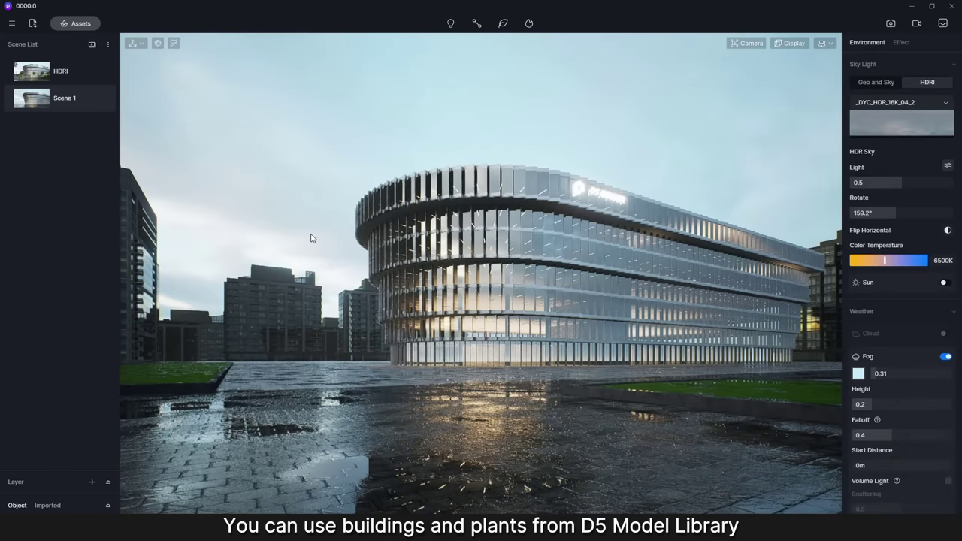
{"action": "left_click", "coordinate": [502, 30]}
{"action": "left_click", "coordinate": [497, 43]}
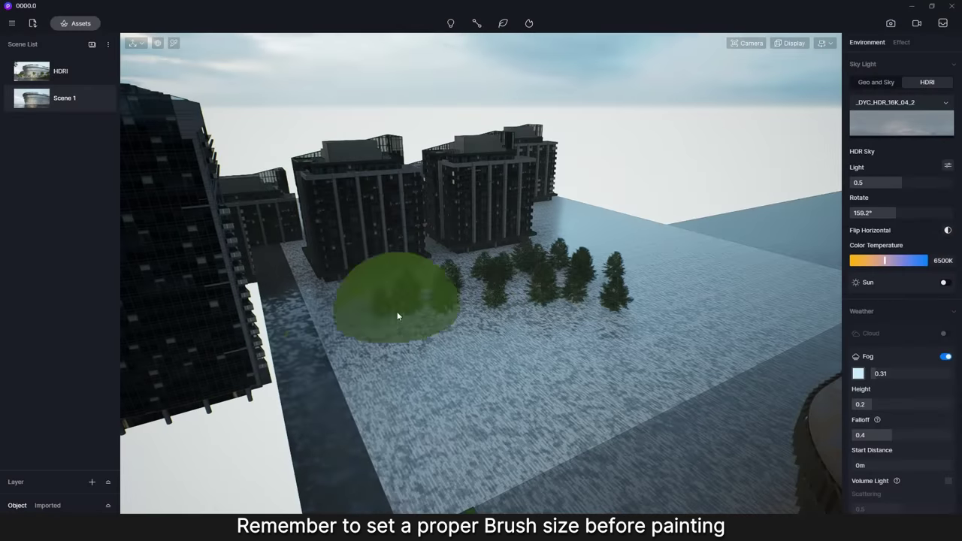
Brush-paint conifer trees onto the lawn bed
{"action": "mouse_move", "coordinate": [396, 313]}
{"action": "left_mouse_down"}
{"action": "mouse_move", "coordinate": [498, 356]}
{"action": "mouse_move", "coordinate": [556, 289]}
{"action": "mouse_move", "coordinate": [325, 315]}
{"action": "mouse_move", "coordinate": [375, 390]}
{"action": "mouse_move", "coordinate": [437, 419]}
{"action": "mouse_move", "coordinate": [481, 333]}
{"action": "mouse_move", "coordinate": [531, 317]}
{"action": "left_mouse_up"}
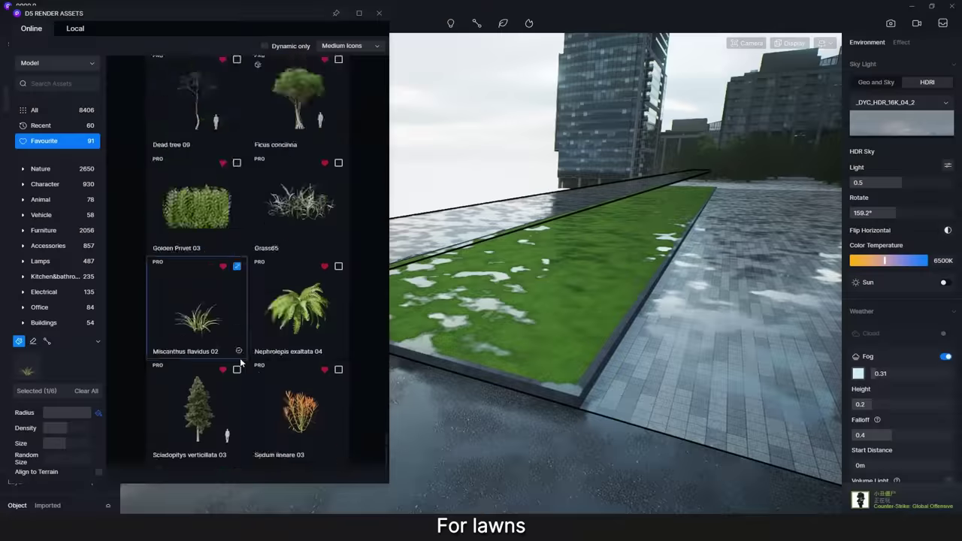
{"action": "scroll", "coordinate": [251, 353], "scroll_direction": "down", "scroll_amount": 3}
{"action": "scroll", "coordinate": [241, 300], "scroll_direction": "up", "scroll_amount": 1}
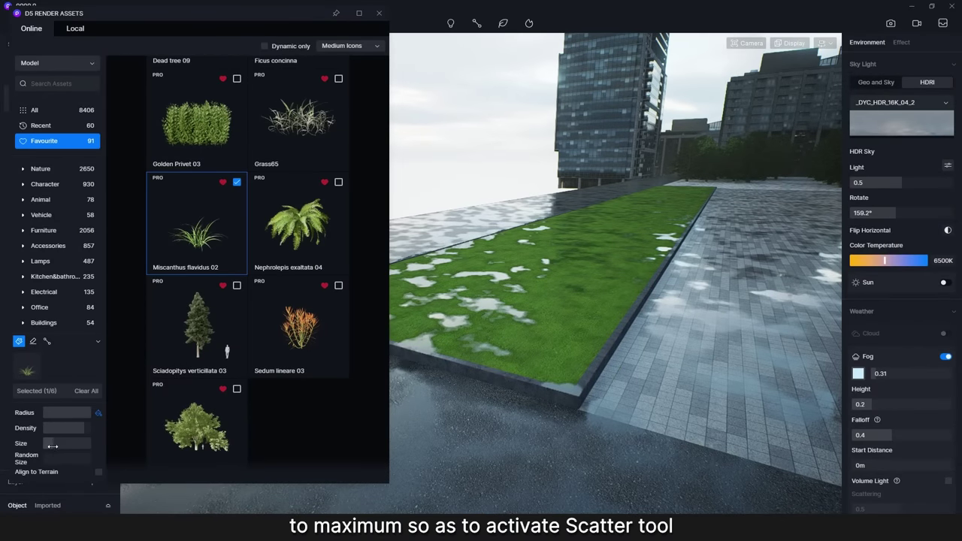
{"action": "left_click", "coordinate": [377, 15]}
{"action": "scroll", "coordinate": [552, 319], "scroll_direction": "up", "scroll_amount": 3}
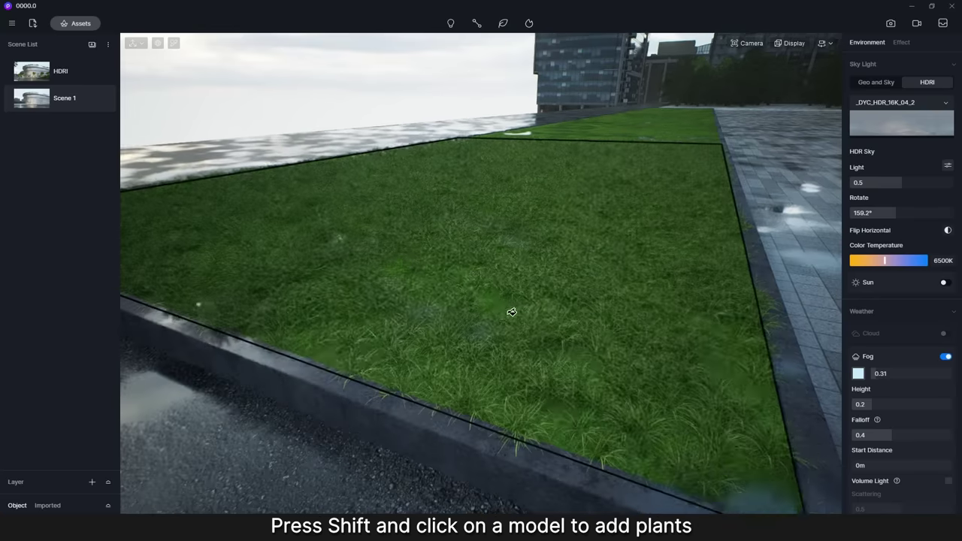
Move the bush right, and rotate, shrink and slide the Nephrolepis fern along the curb
{"action": "right_click_drag", "start_coordinate": [511, 312], "coordinate": [633, 256]}
{"action": "right_click_drag", "start_coordinate": [508, 243], "coordinate": [774, 277]}
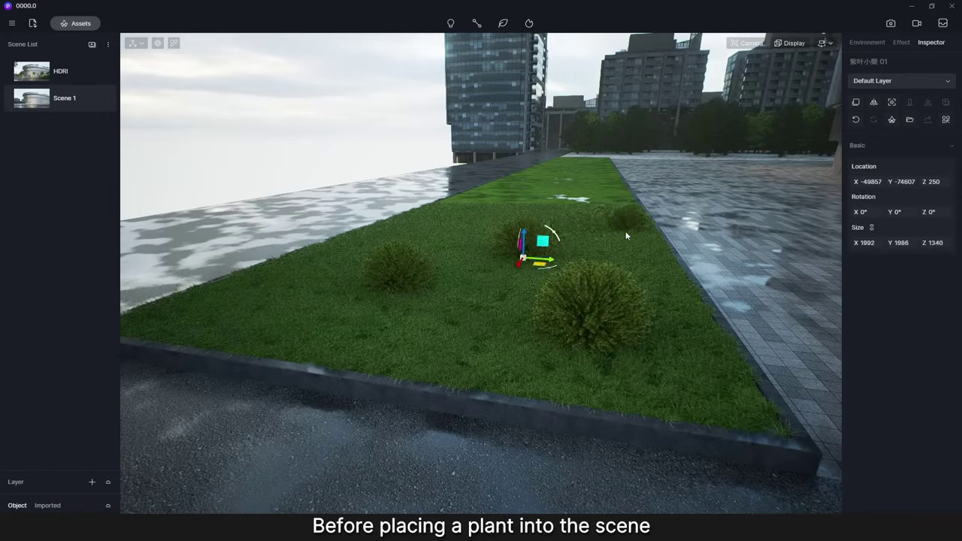
{"action": "right_click_drag", "start_coordinate": [625, 231], "coordinate": [581, 267]}
{"action": "left_click_drag", "start_coordinate": [581, 267], "coordinate": [759, 309]}
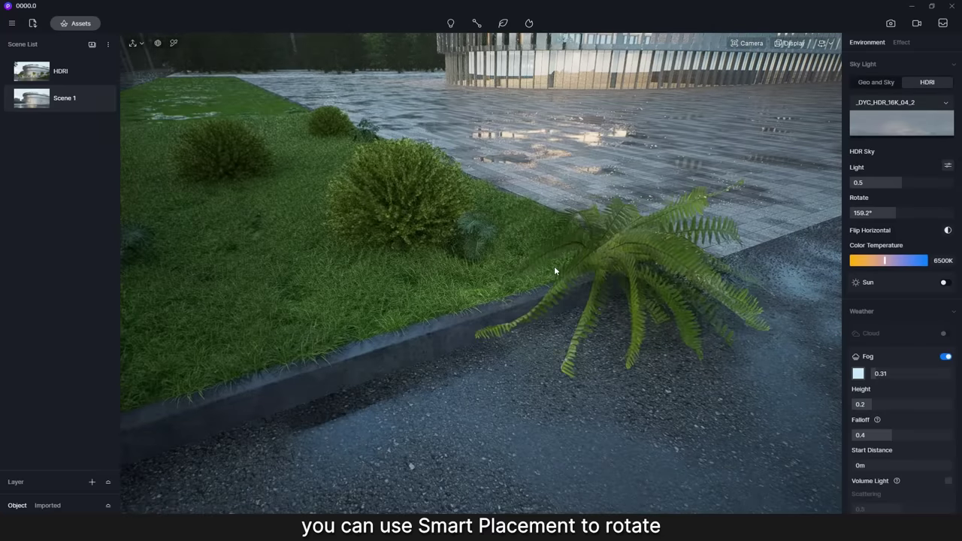
{"action": "left_click_drag", "start_coordinate": [554, 266], "coordinate": [582, 257]}
{"action": "left_click", "coordinate": [582, 256]}
{"action": "right_click_drag", "start_coordinate": [582, 256], "coordinate": [616, 335]}
{"action": "left_click_drag", "start_coordinate": [616, 334], "coordinate": [616, 310]}
{"action": "right_click_drag", "start_coordinate": [616, 311], "coordinate": [524, 350]}
{"action": "left_click_drag", "start_coordinate": [524, 350], "coordinate": [620, 331]}
Draw a tree path along the grass strip with size 0.81, random spacing 0.3, offset 0.04
{"action": "left_click", "coordinate": [571, 338]}
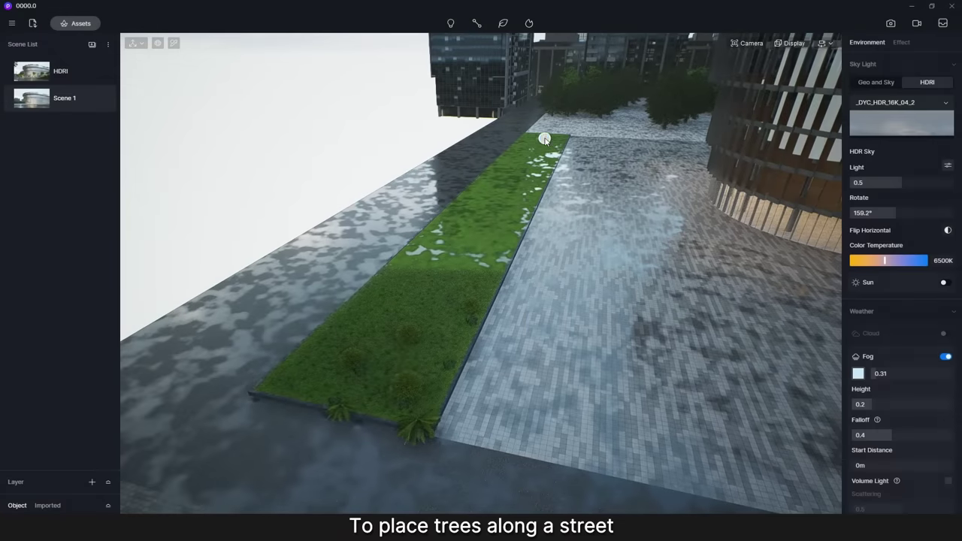
{"action": "left_click", "coordinate": [544, 139]}
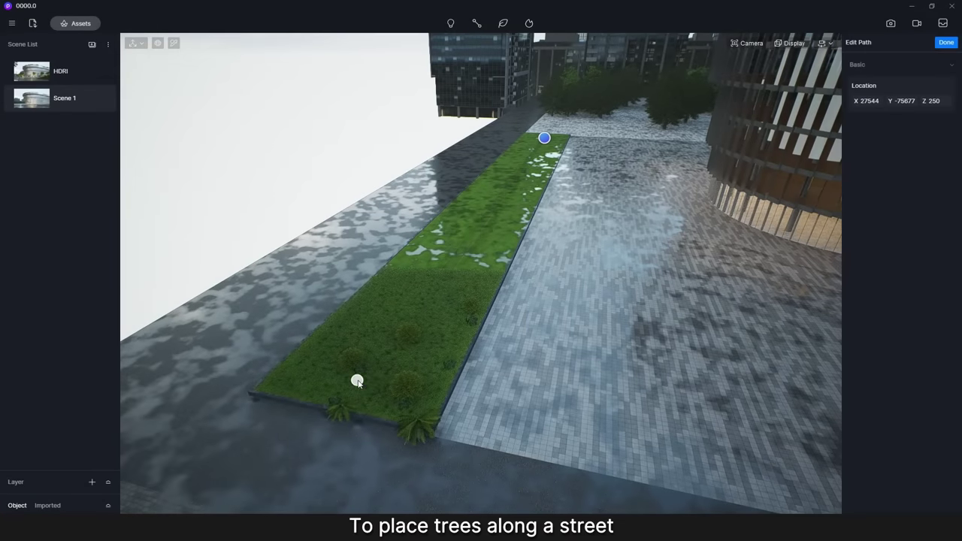
{"action": "left_click", "coordinate": [365, 378]}
{"action": "key", "text": "Return"}
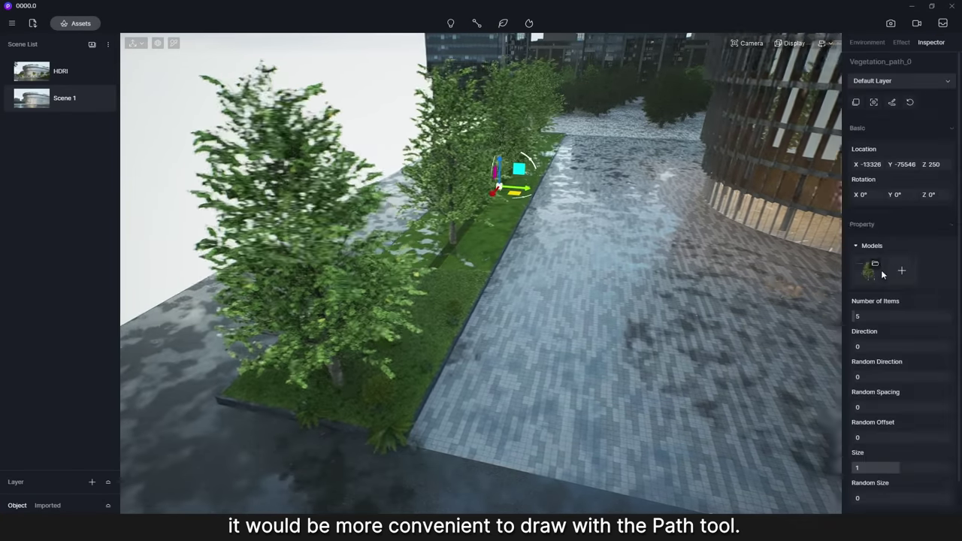
{"action": "left_click_drag", "start_coordinate": [898, 435], "coordinate": [881, 434]}
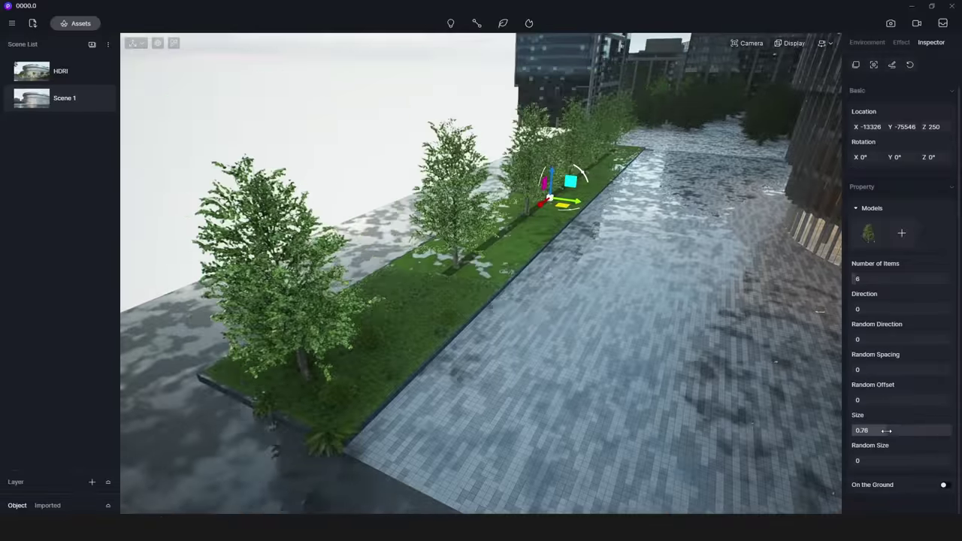
{"action": "left_click_drag", "start_coordinate": [894, 369], "coordinate": [871, 369]}
{"action": "left_click_drag", "start_coordinate": [894, 400], "coordinate": [853, 401]}
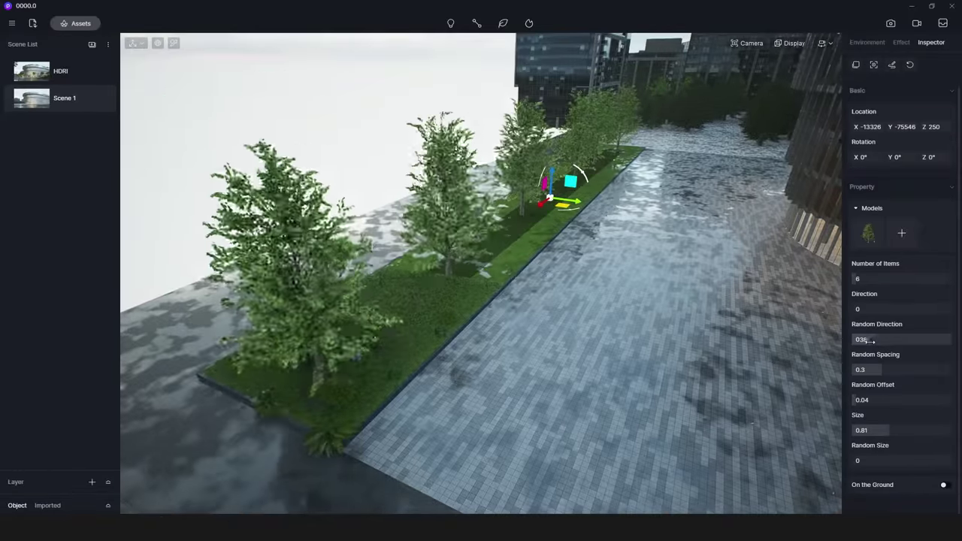
Draw a zigzag people path from the building corner across the plaza
{"action": "left_click", "coordinate": [363, 126]}
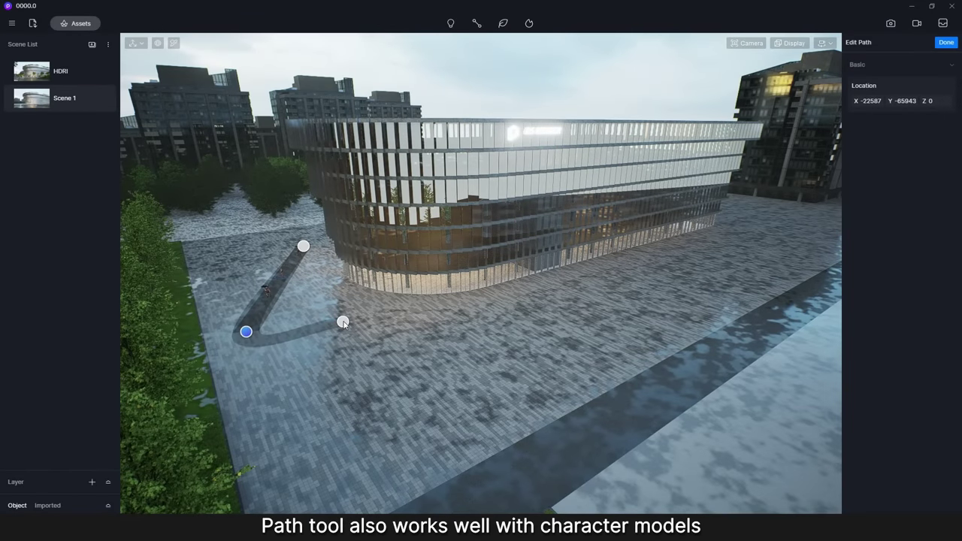
{"action": "left_click", "coordinate": [343, 322]}
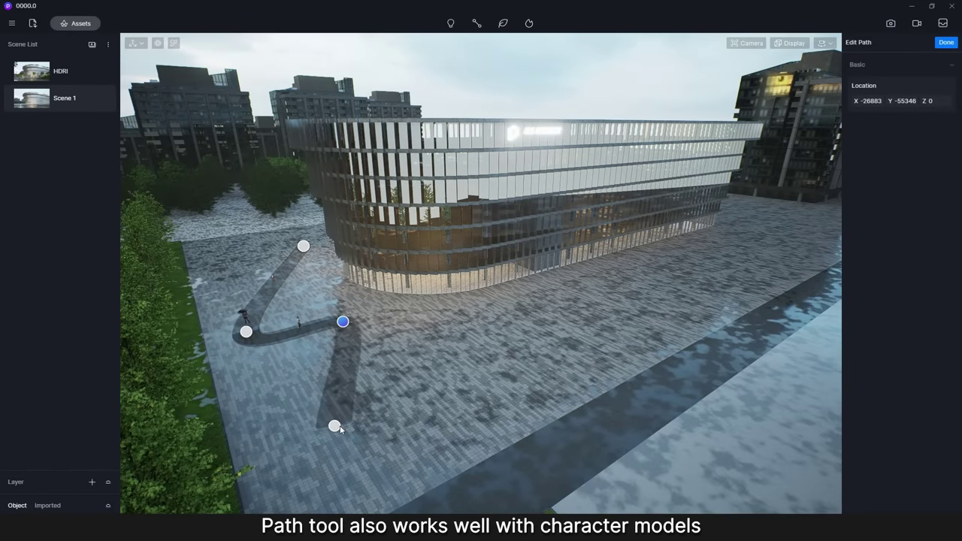
{"action": "left_click", "coordinate": [348, 419]}
{"action": "left_click", "coordinate": [460, 311]}
{"action": "left_click", "coordinate": [533, 353]}
{"action": "left_click", "coordinate": [615, 275]}
{"action": "left_click", "coordinate": [701, 281]}
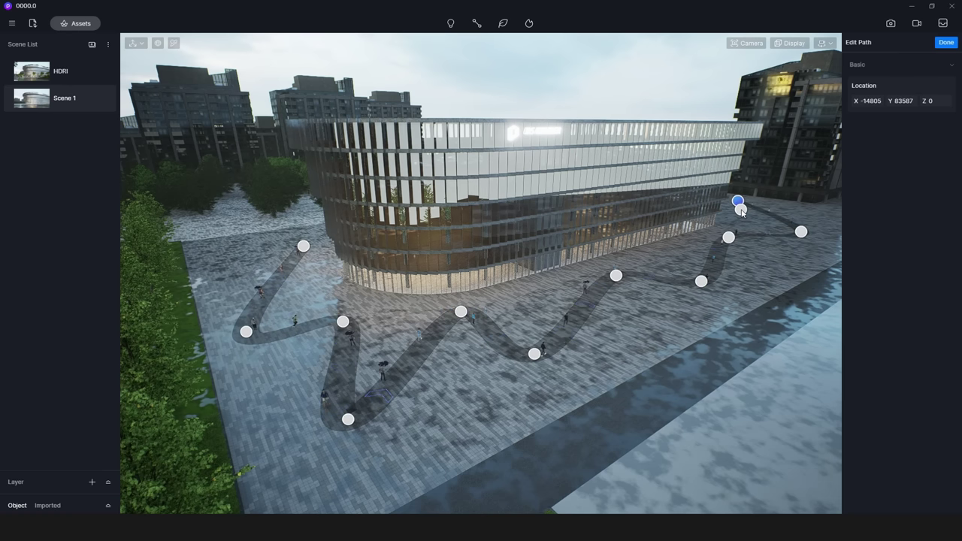
Raise the pedestrian density to 0.68 and drop a sphere into the garden bed
{"action": "left_click", "coordinate": [947, 43]}
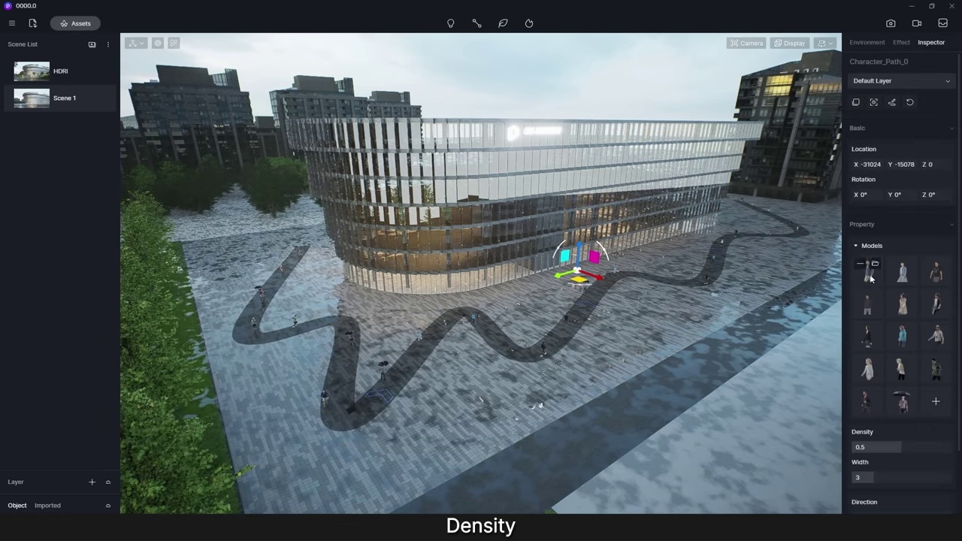
{"action": "scroll", "coordinate": [889, 306], "scroll_direction": "down", "scroll_amount": 2}
{"action": "left_click_drag", "start_coordinate": [909, 372], "coordinate": [901, 401]}
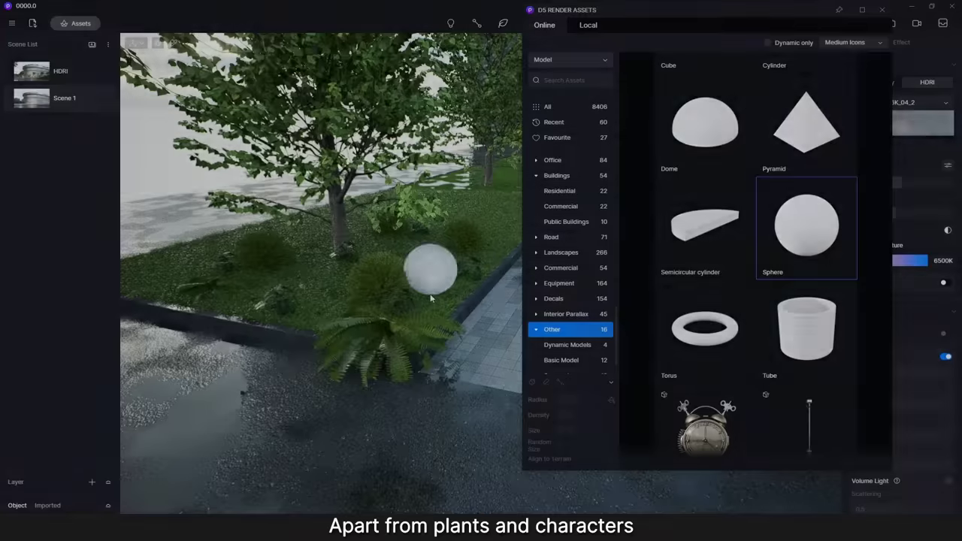
{"action": "left_click_drag", "start_coordinate": [431, 298], "coordinate": [437, 274]}
Make the sphere emissive at intensity 8.3 with a warm 3200 K colour temperature
{"action": "left_click", "coordinate": [881, 10]}
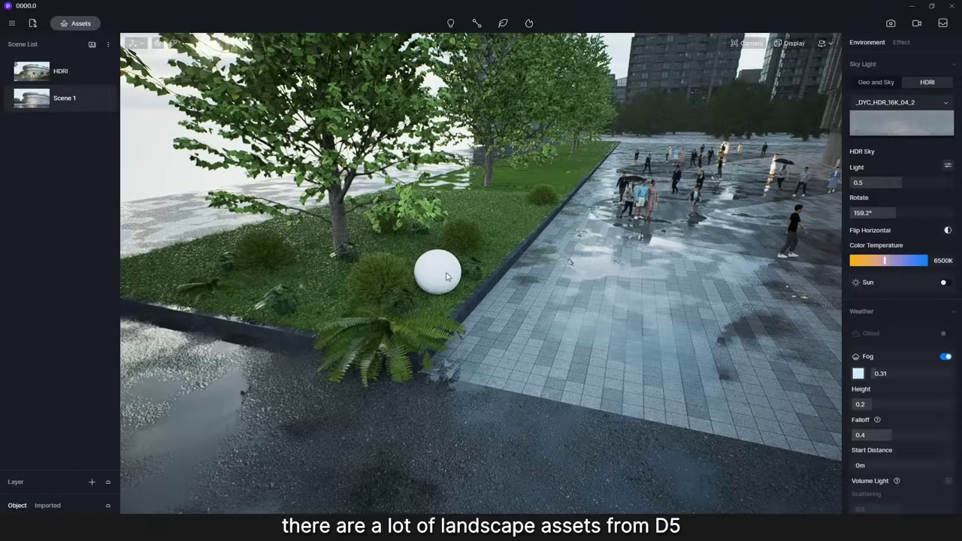
{"action": "left_click", "coordinate": [438, 272]}
{"action": "key", "text": "Escape"}
{"action": "left_click", "coordinate": [449, 265]}
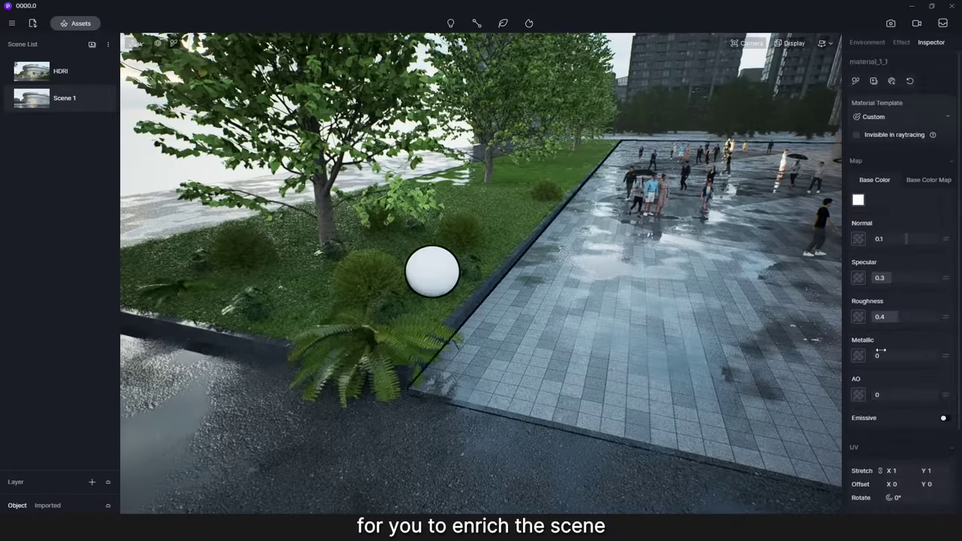
{"action": "left_click", "coordinate": [944, 360]}
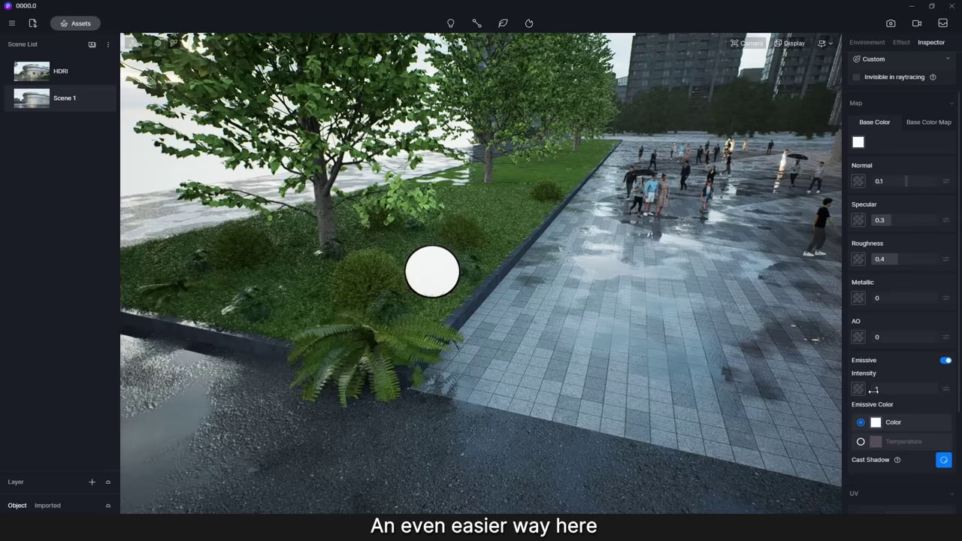
{"action": "left_click_drag", "start_coordinate": [875, 388], "coordinate": [894, 389]}
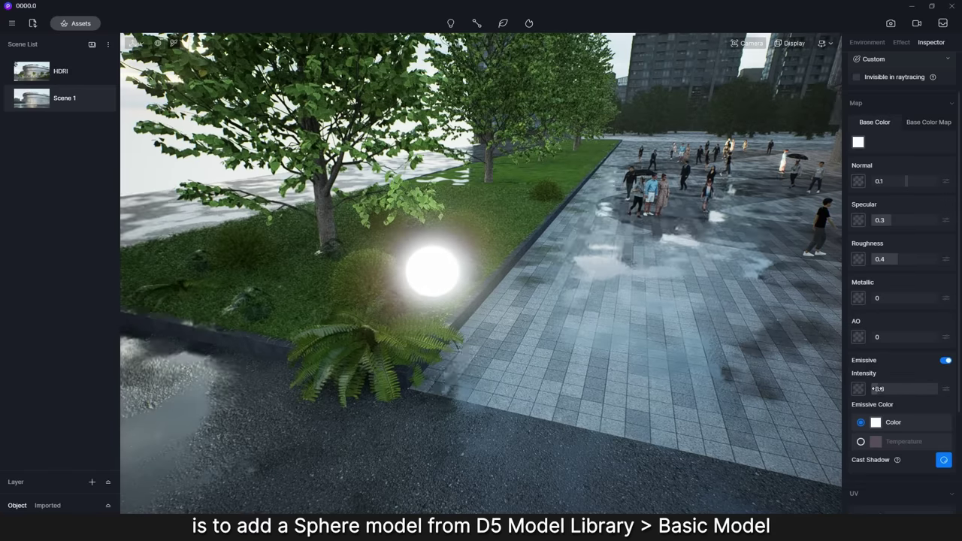
{"action": "left_click", "coordinate": [860, 442]}
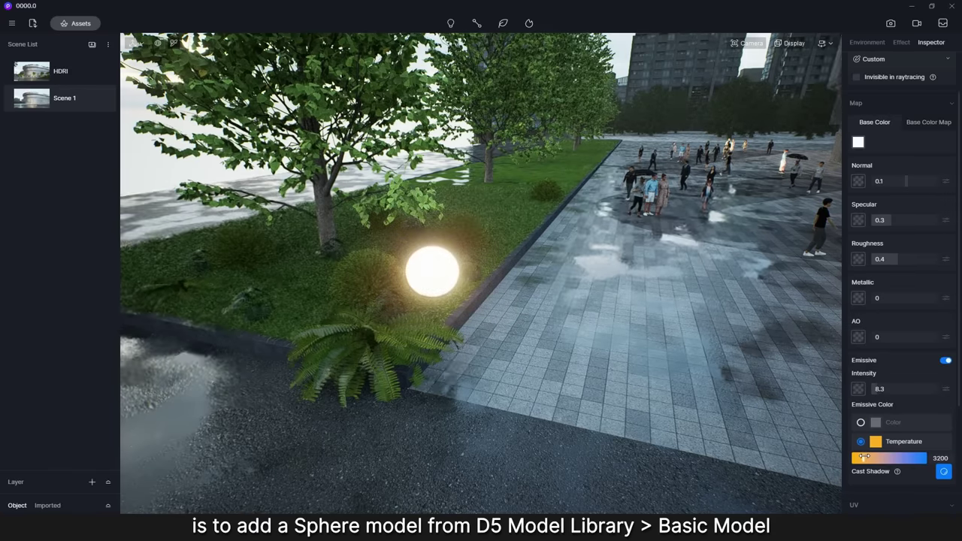
{"action": "right_click_drag", "start_coordinate": [571, 286], "coordinate": [516, 327]}
{"action": "key", "text": "Escape"}
Place four copies of the glowing sphere lamp along the planter and path edge
{"action": "left_click", "coordinate": [515, 327]}
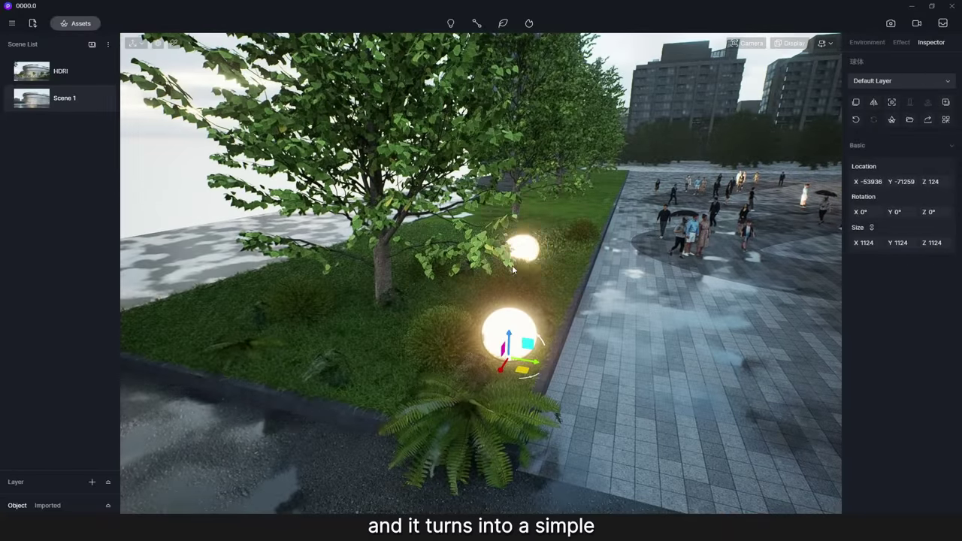
{"action": "left_click", "coordinate": [421, 293]}
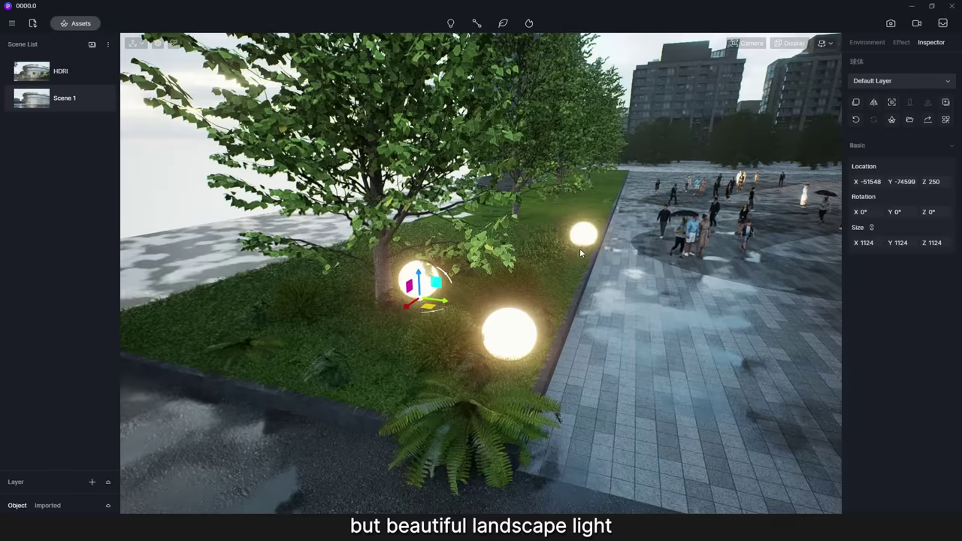
{"action": "left_click", "coordinate": [580, 250]}
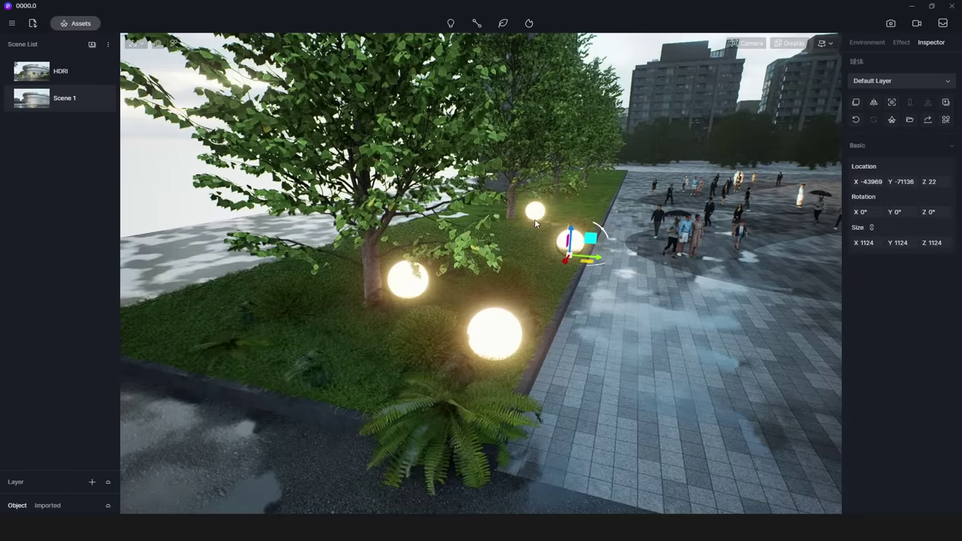
{"action": "left_click", "coordinate": [543, 217]}
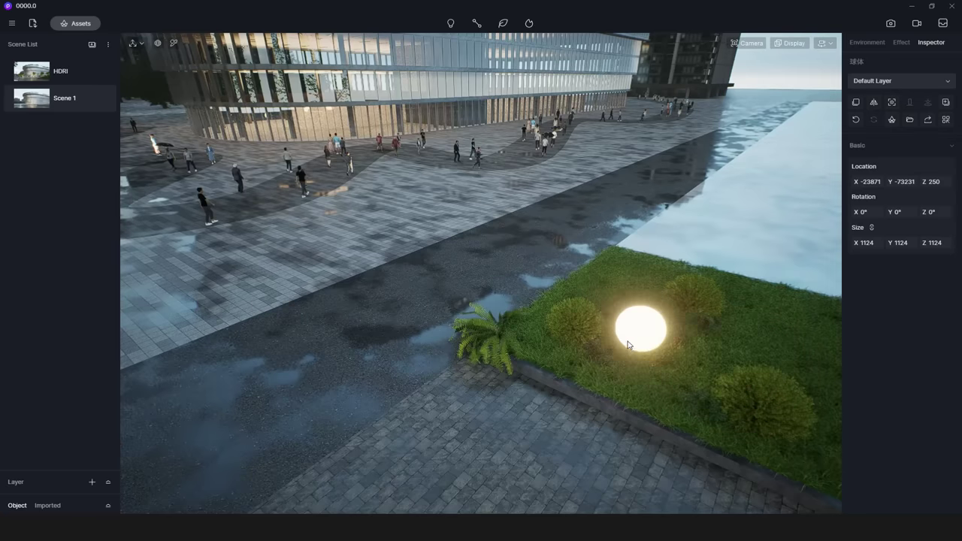
{"action": "left_click", "coordinate": [628, 325]}
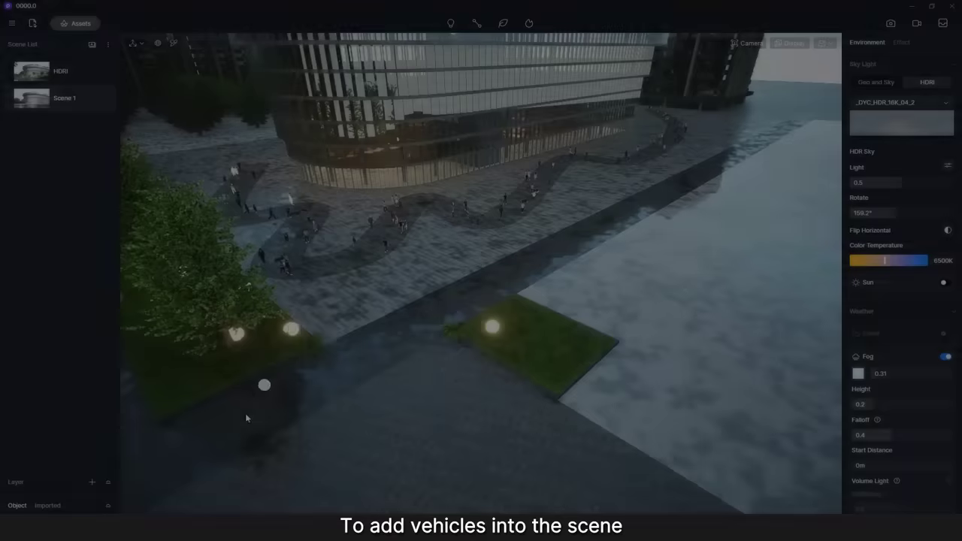
Add a dual-lane car path on the road: density 0.61, width 3.4, single colour, lights on
{"action": "left_click", "coordinate": [206, 432]}
{"action": "left_click", "coordinate": [768, 138]}
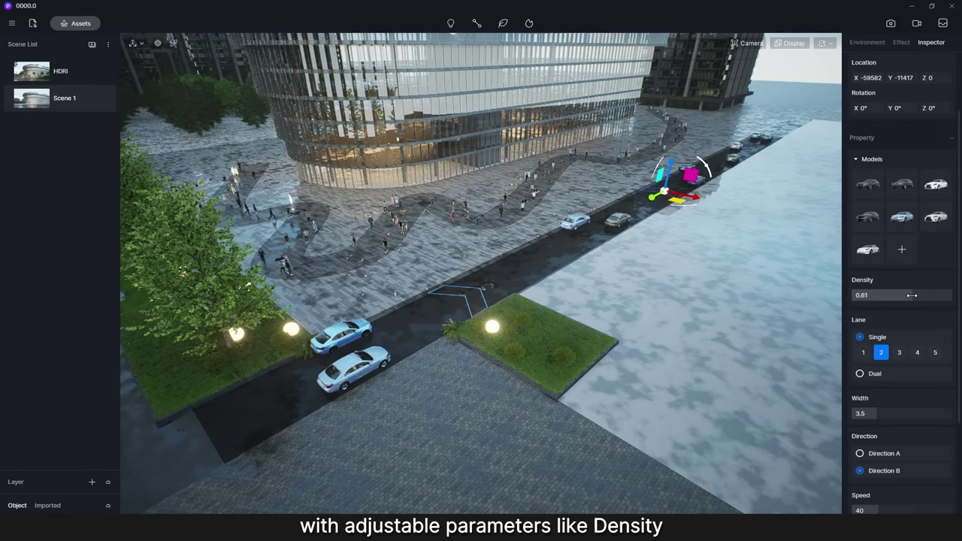
{"action": "scroll", "coordinate": [876, 298], "scroll_direction": "down", "scroll_amount": 3}
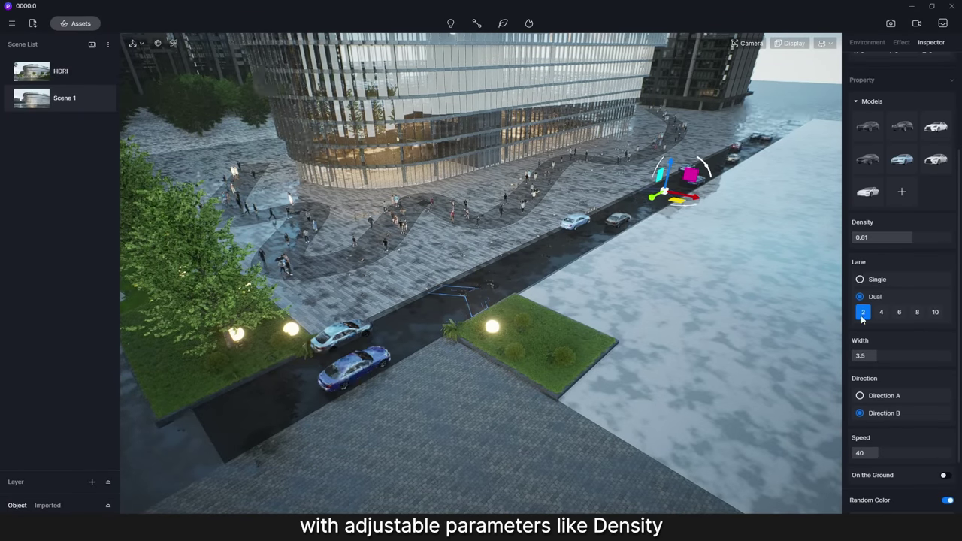
{"action": "left_click_drag", "start_coordinate": [877, 298], "coordinate": [871, 298]}
{"action": "scroll", "coordinate": [880, 333], "scroll_direction": "down", "scroll_amount": 1}
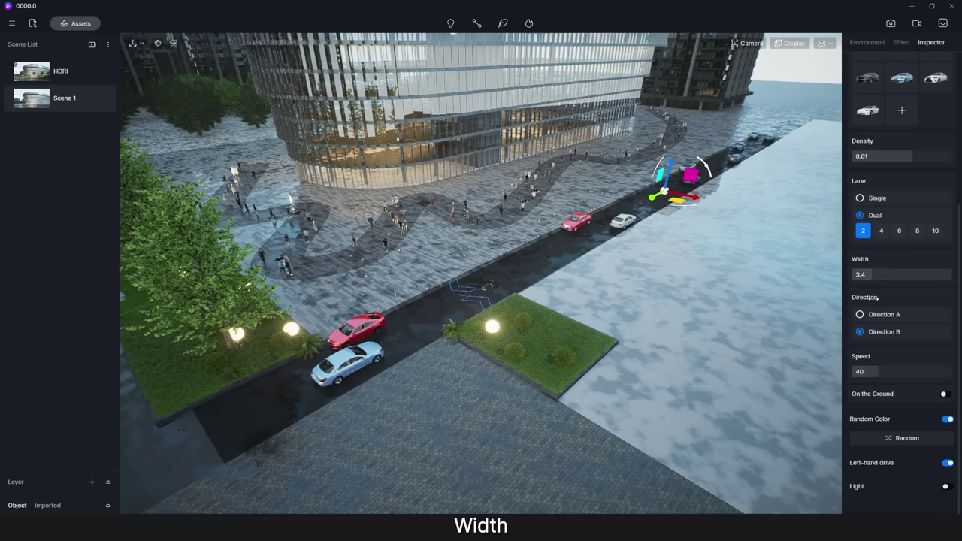
{"action": "left_click", "coordinate": [948, 419]}
{"action": "left_click", "coordinate": [946, 461]}
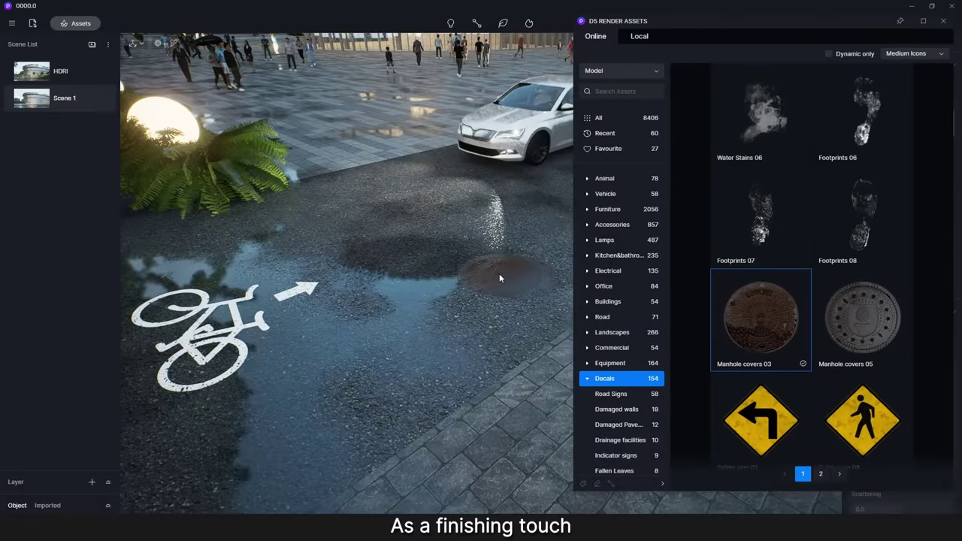
Place a Manhole covers 03 decal on the road puddle
{"action": "left_click", "coordinate": [500, 278]}
{"action": "right_click_drag", "start_coordinate": [500, 278], "coordinate": [410, 242]}
{"action": "scroll", "coordinate": [791, 337], "scroll_direction": "down", "scroll_amount": 8}
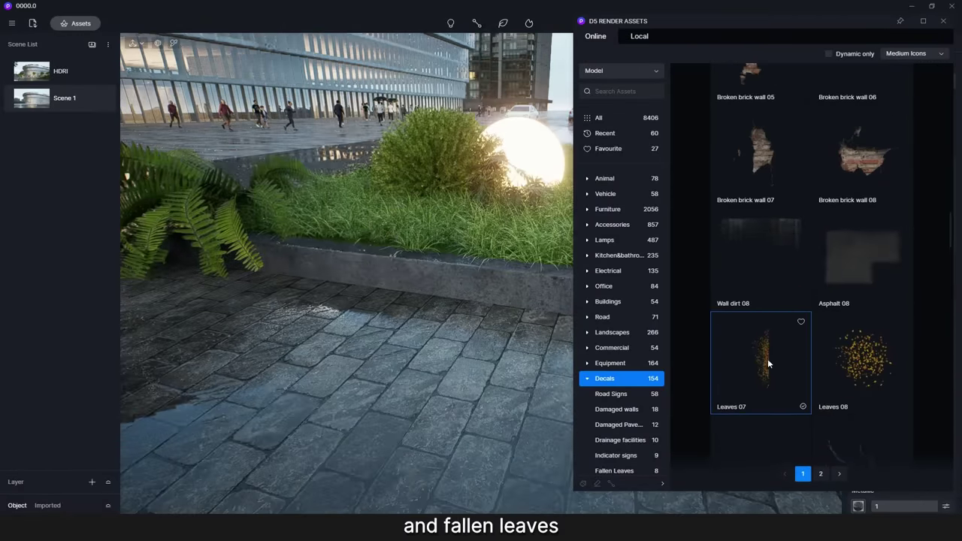
Lay a Leaves 07 decal across the paving with X size 20
{"action": "left_click", "coordinate": [768, 360]}
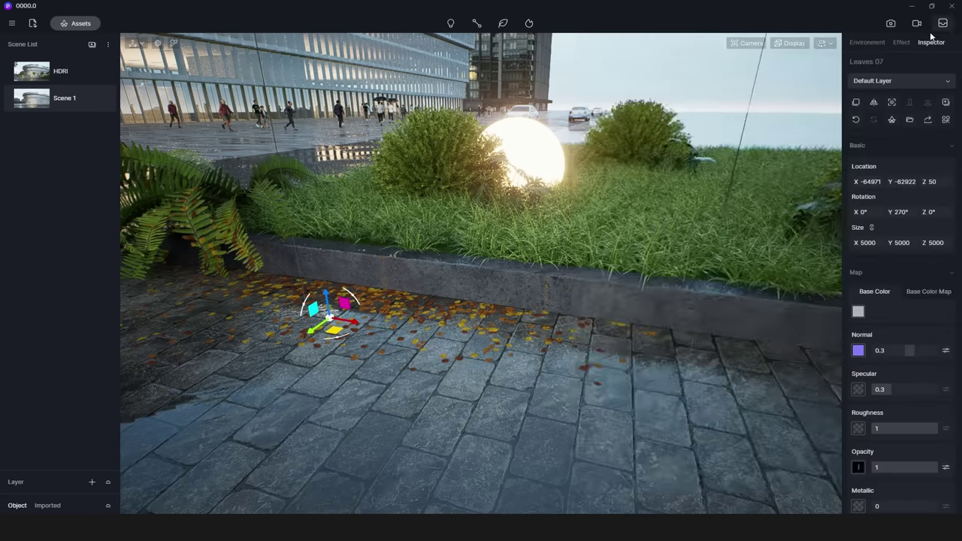
{"action": "right_click_drag", "start_coordinate": [331, 319], "coordinate": [485, 267]}
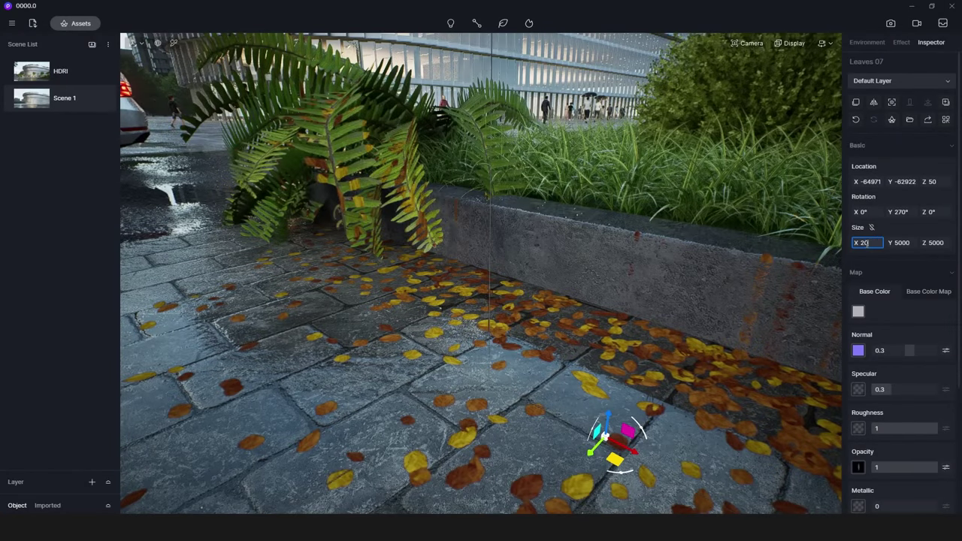
{"action": "type", "text": "20"}
{"action": "key", "text": "Return"}
{"action": "left_click", "coordinate": [606, 279]}
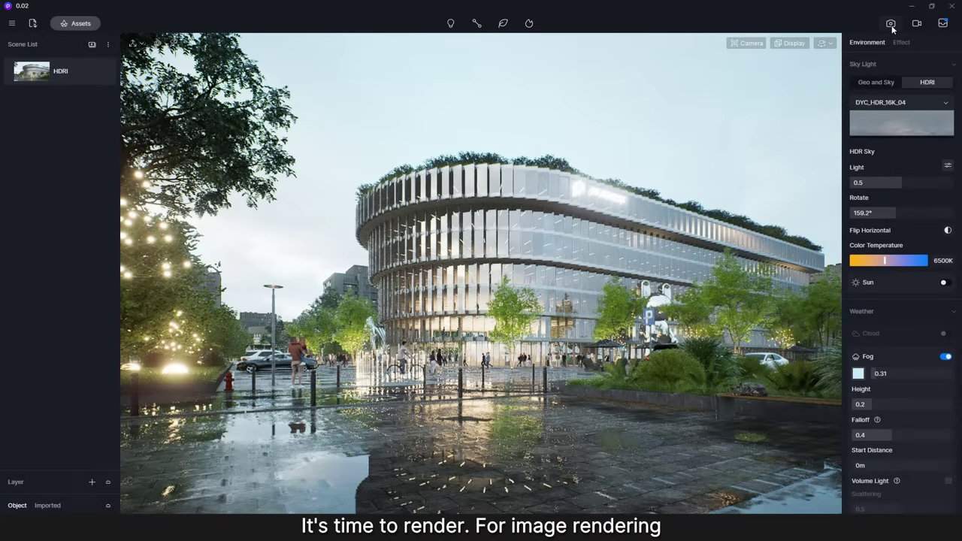
Add a still image of the building view, with channel passes like Material ID, to the render queue
{"action": "left_click", "coordinate": [890, 23]}
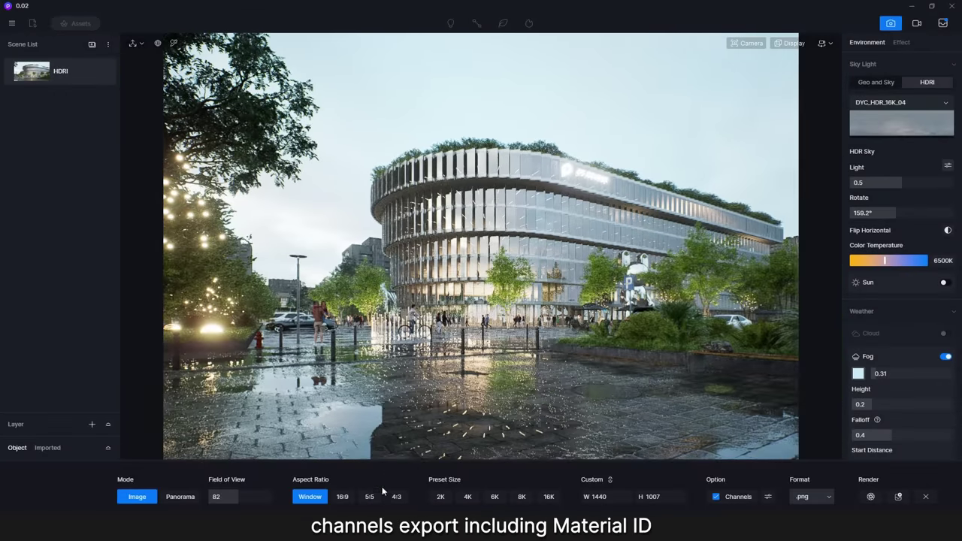
{"action": "left_click", "coordinate": [767, 497]}
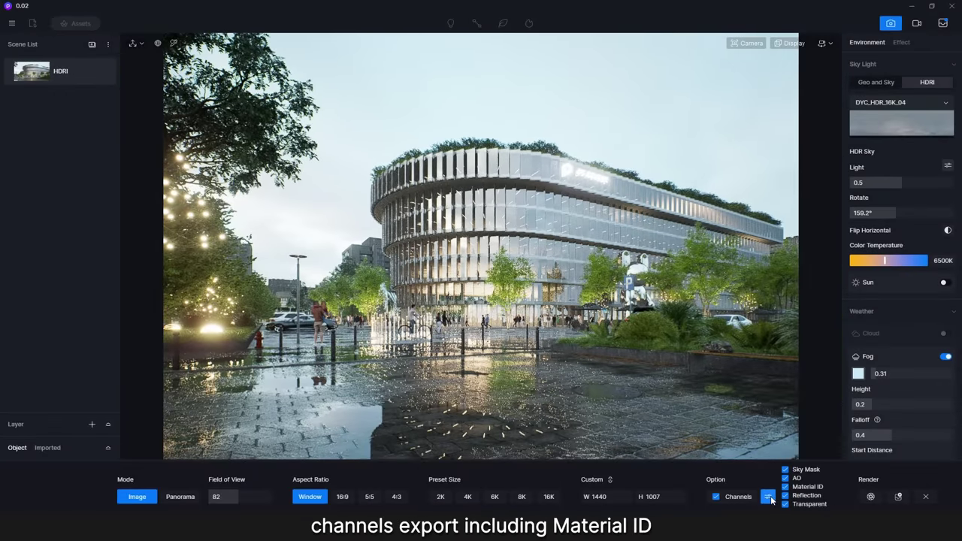
{"action": "left_click", "coordinate": [899, 497]}
{"action": "left_click", "coordinate": [925, 497]}
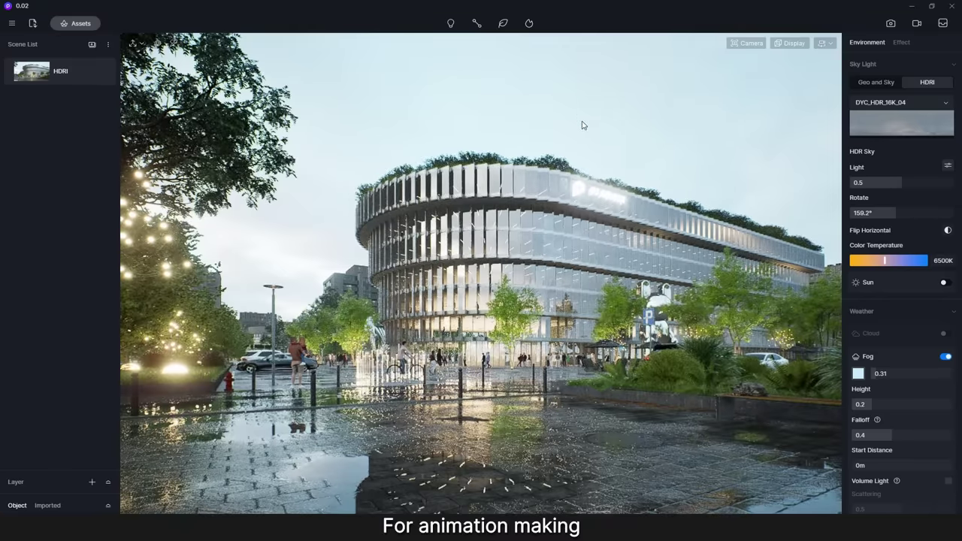
Start a video clip with a first shot keyframing the cyclist and the walking woman
{"action": "left_click", "coordinate": [916, 24]}
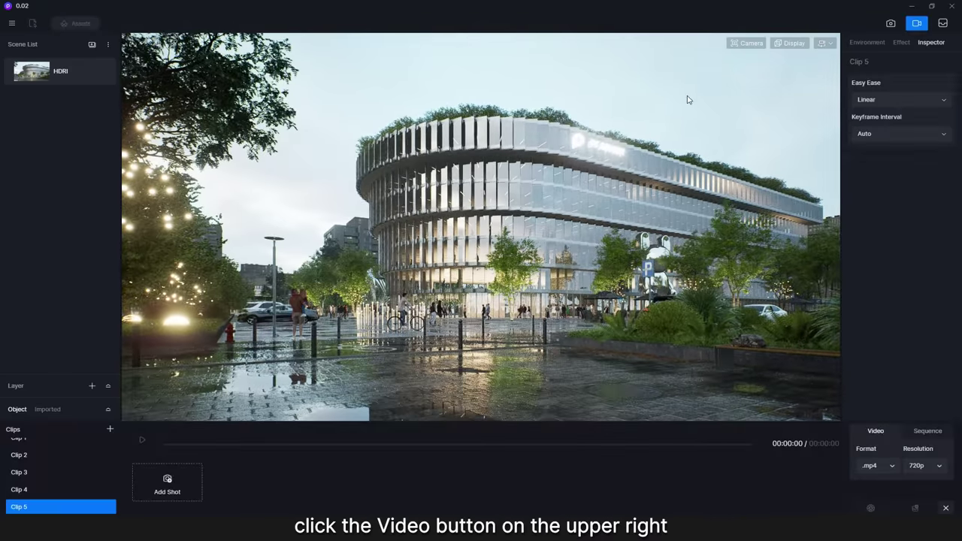
{"action": "left_click", "coordinate": [167, 485]}
{"action": "scroll", "coordinate": [560, 244], "scroll_direction": "up", "scroll_amount": 10}
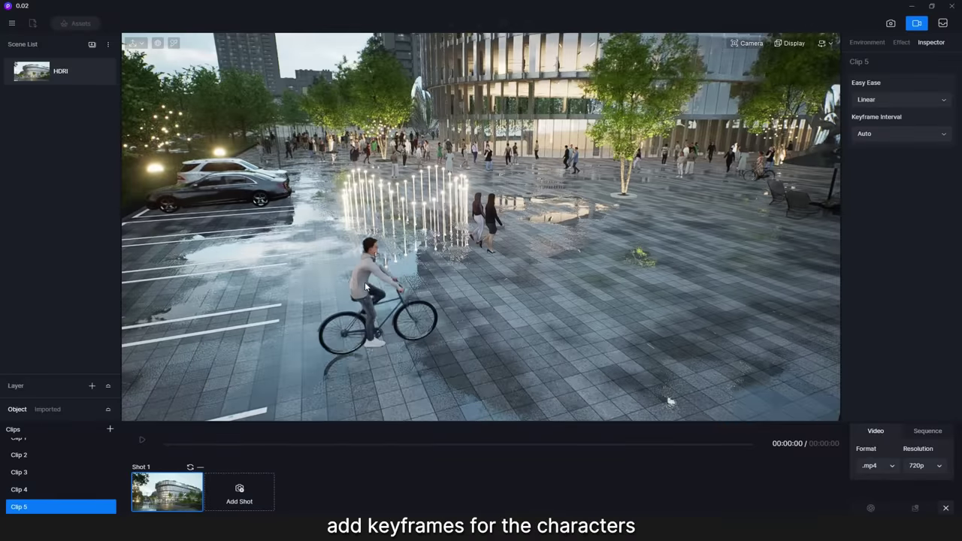
{"action": "left_click", "coordinate": [365, 284]}
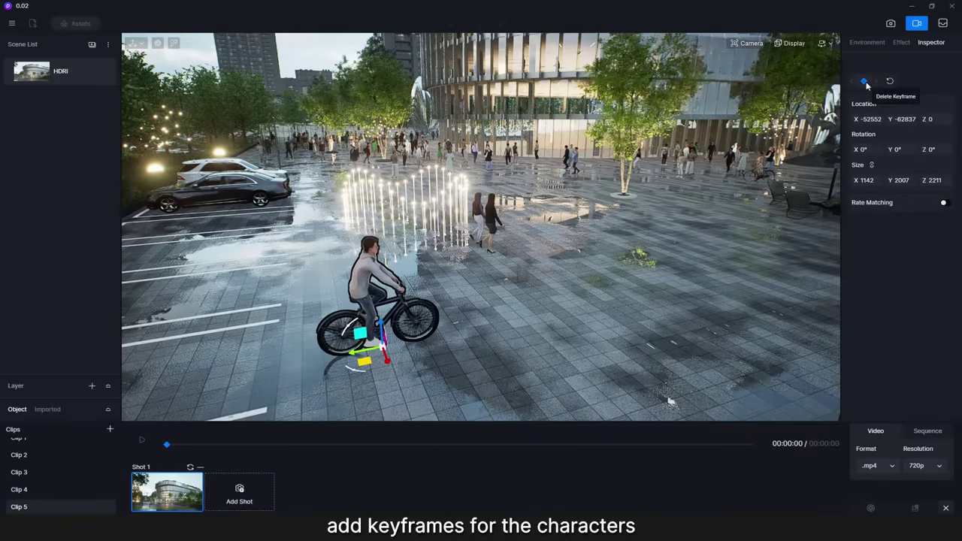
{"action": "left_click", "coordinate": [492, 212]}
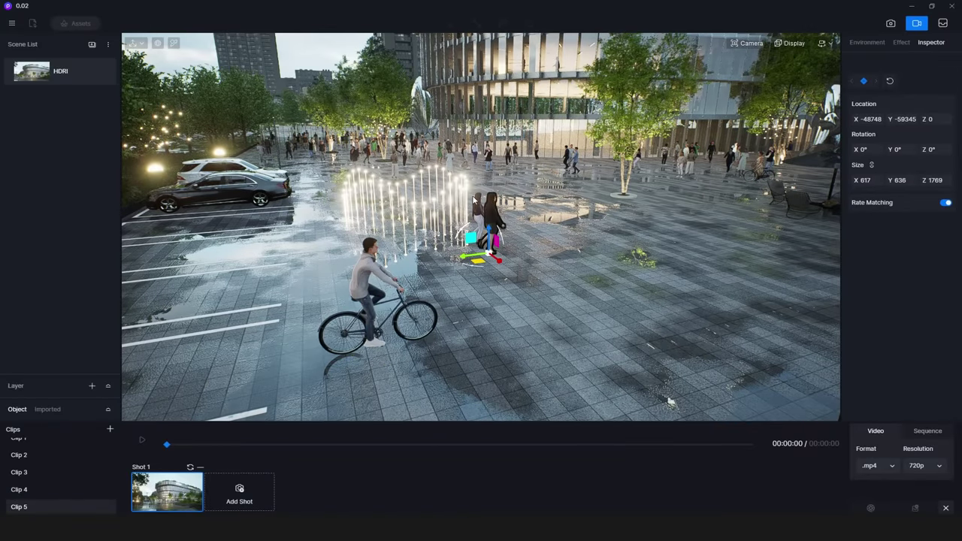
Add a second shot with the cyclist and woman at their end positions, then preview the clip
{"action": "left_click", "coordinate": [169, 492]}
{"action": "left_click", "coordinate": [239, 492]}
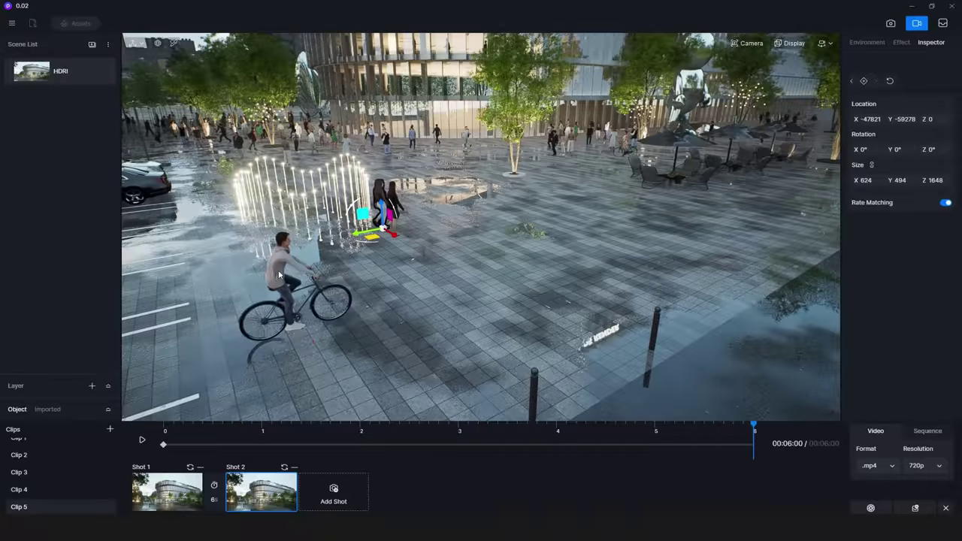
{"action": "left_click", "coordinate": [268, 341]}
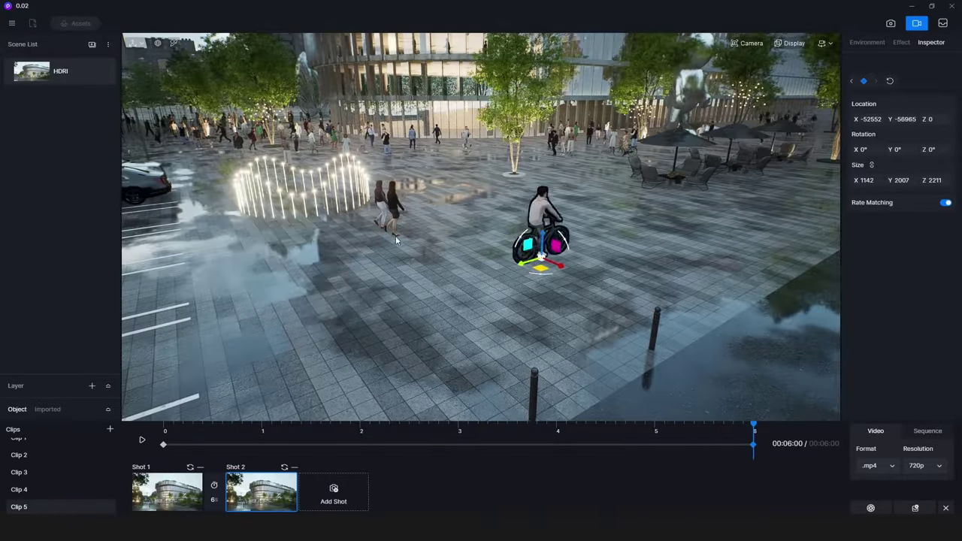
{"action": "left_click", "coordinate": [416, 220]}
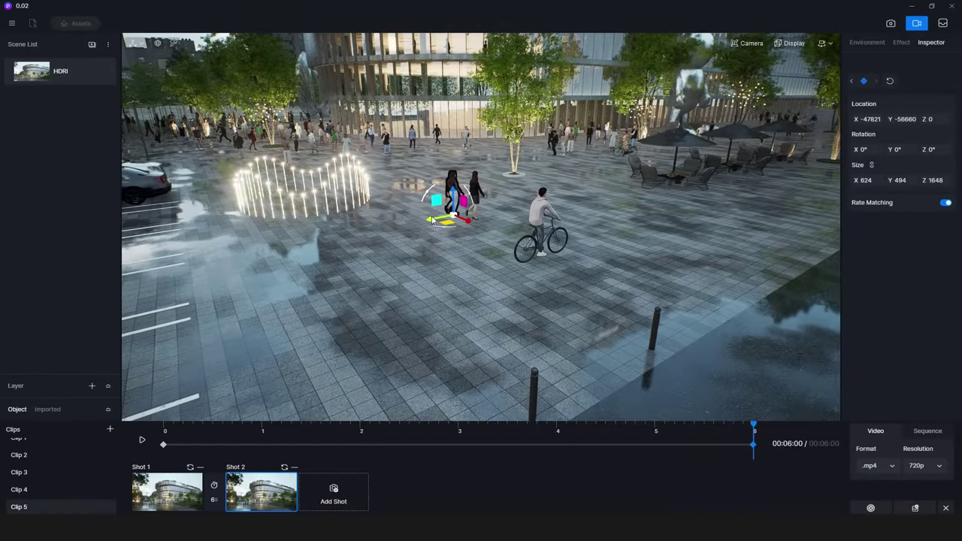
{"action": "left_click", "coordinate": [142, 440]}
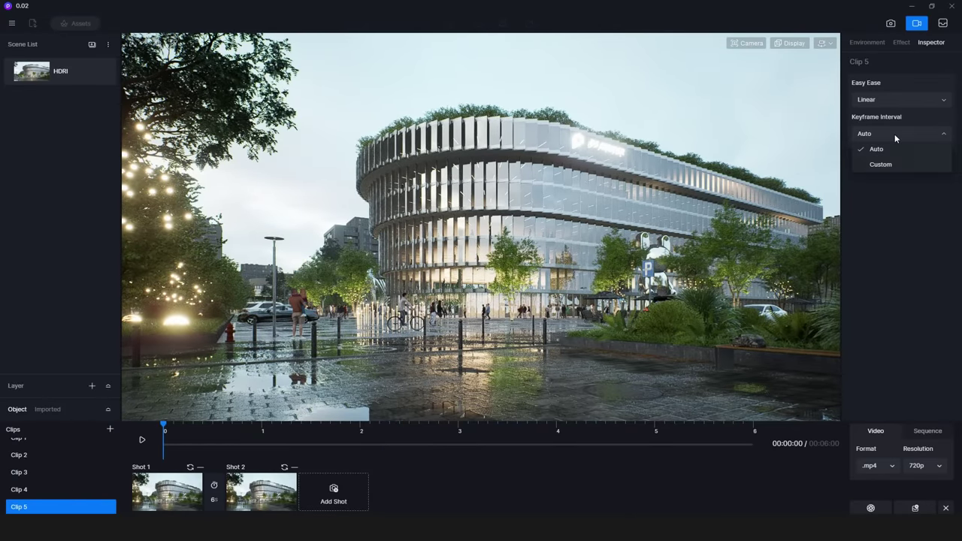
Give the clip ease-in-and-out camera motion and a 2k .png sequence output, then select Clip 3
{"action": "left_click", "coordinate": [902, 97]}
{"action": "left_click", "coordinate": [898, 159]}
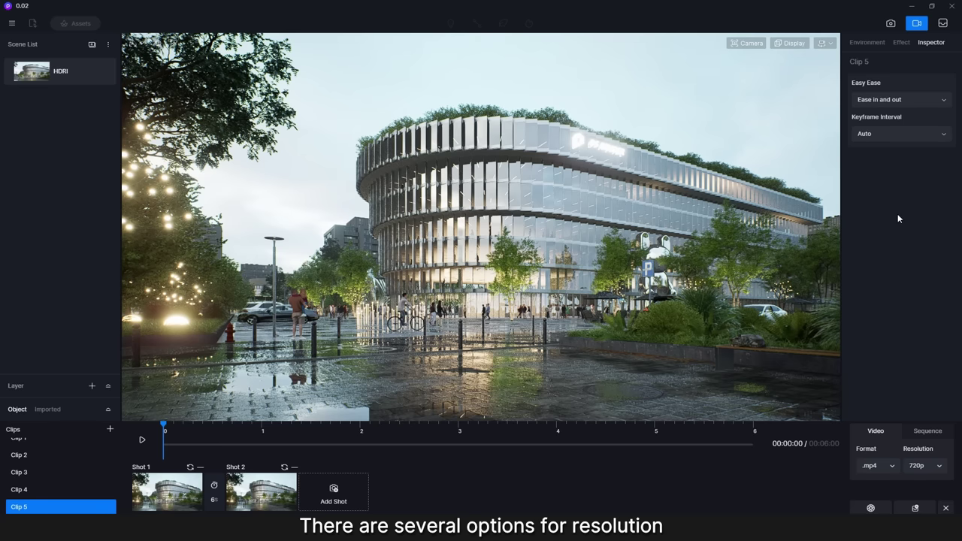
{"action": "left_click", "coordinate": [927, 431]}
{"action": "left_click", "coordinate": [879, 465]}
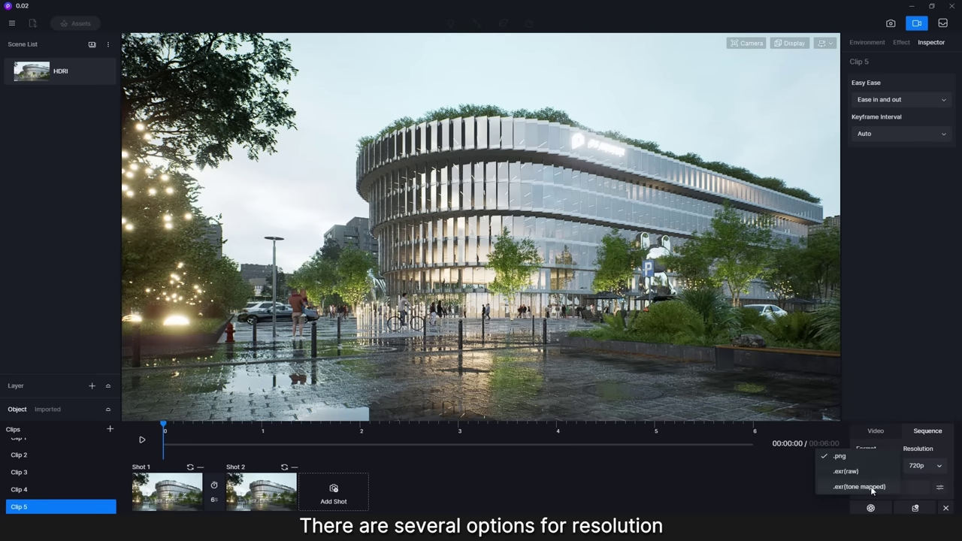
{"action": "left_click", "coordinate": [921, 466]}
{"action": "left_click", "coordinate": [919, 466]}
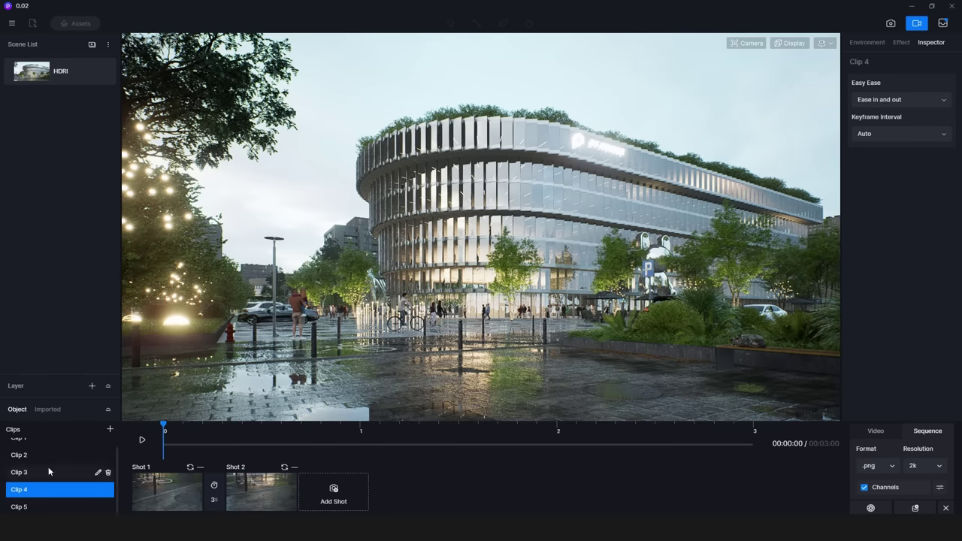
{"action": "left_click", "coordinate": [50, 472]}
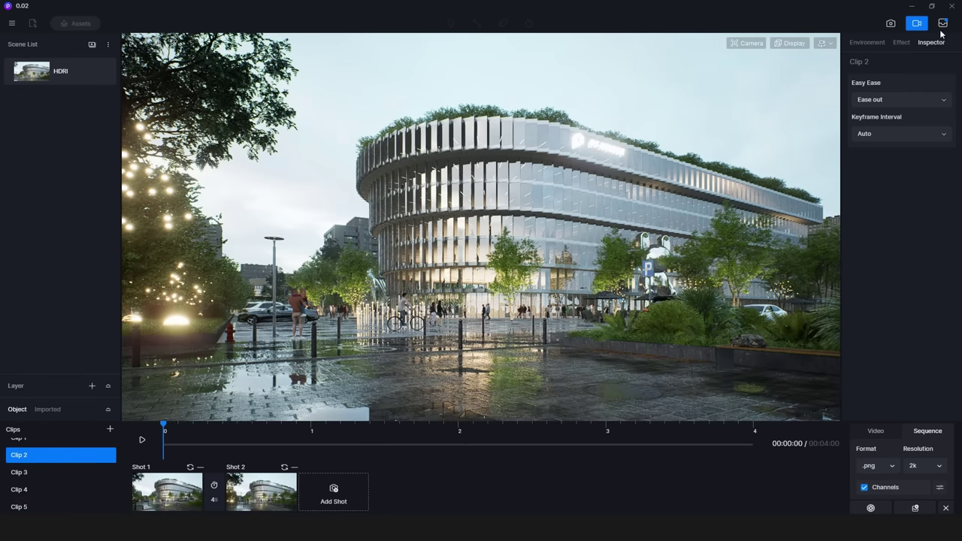
Select all queued clips, Clip 2 through Clip 5, and start rendering them
{"action": "left_click", "coordinate": [943, 24]}
{"action": "left_click", "coordinate": [263, 110]}
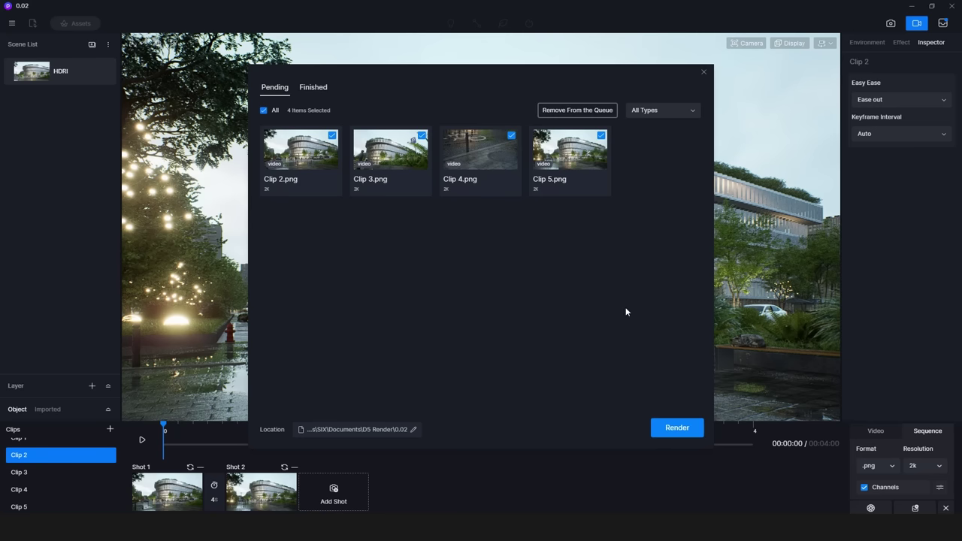
{"action": "left_click", "coordinate": [676, 427]}
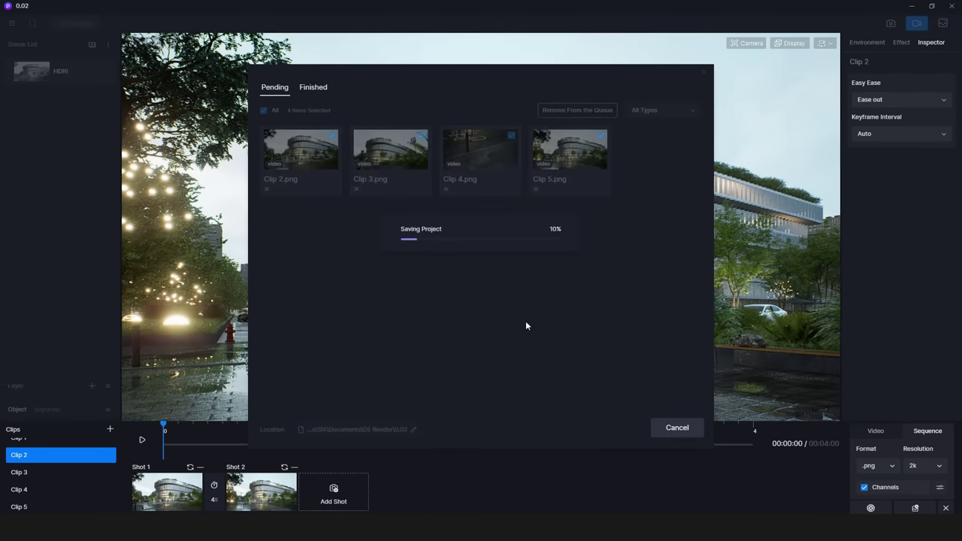